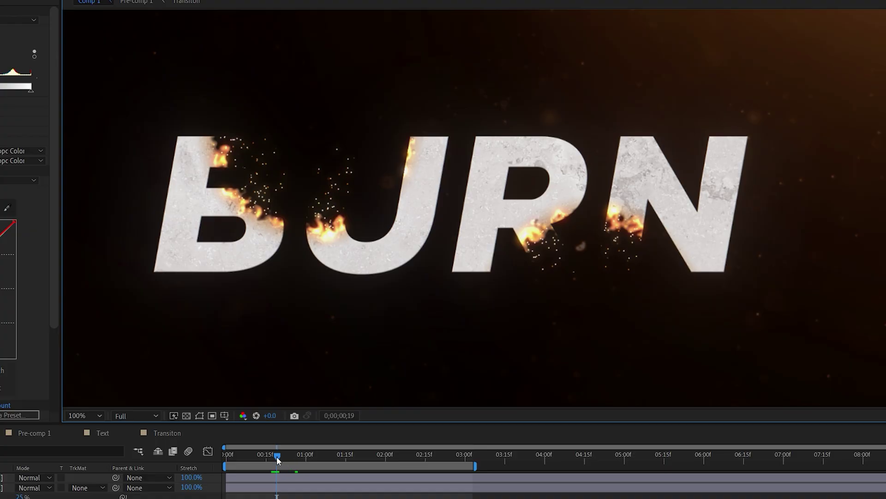
- Reposition the two black matte blobs, then add wall-4742452_1920.jpg to Comp 1
drag(276, 456, 282, 456)
click(163, 433)
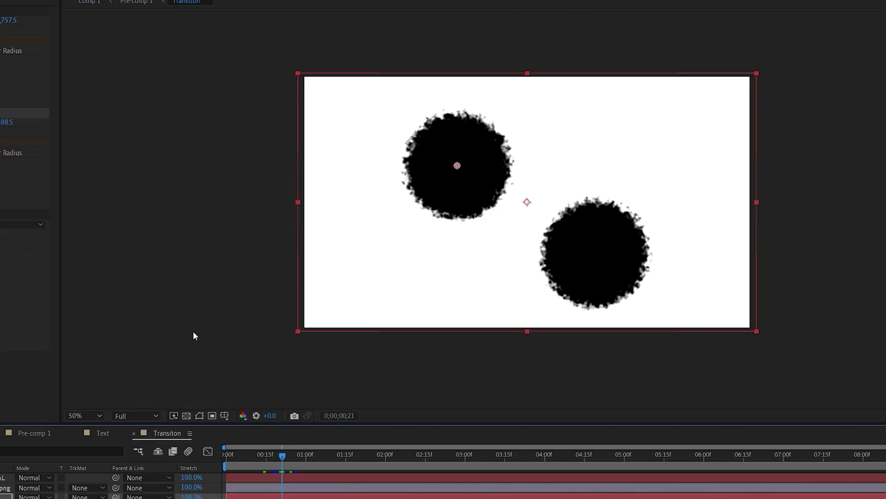
drag(457, 168, 428, 272)
drag(594, 256, 569, 154)
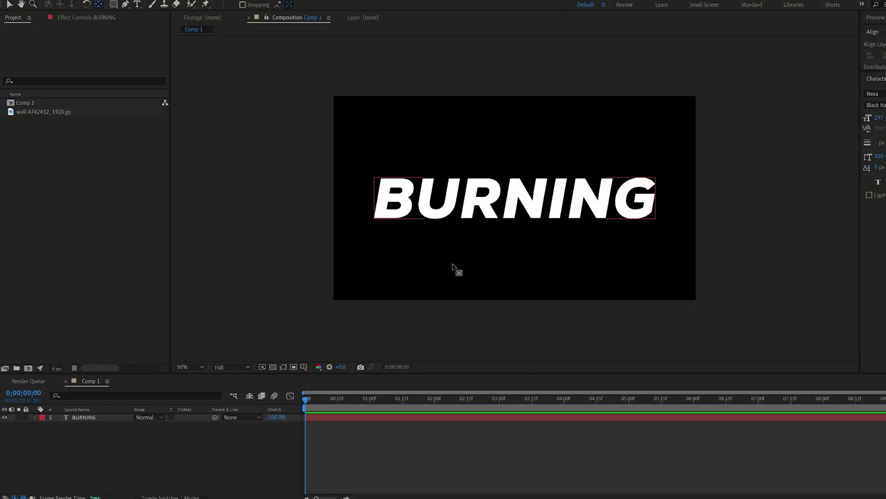
click(452, 266)
mouse_move(37, 112)
mouse_down()
mouse_move(109, 420)
mouse_move(78, 440)
mouse_move(165, 445)
mouse_up()
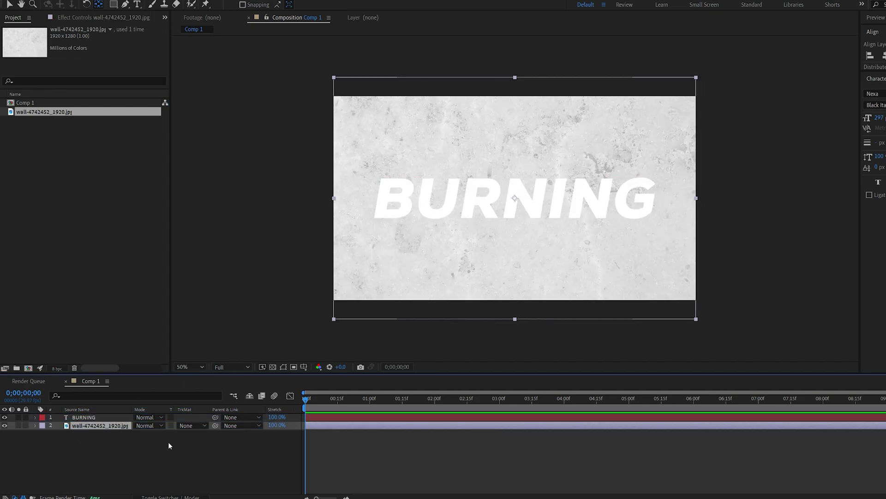
- Alpha-matte the wall to the BURNING text and pre-compose both as 'Text'
click(203, 427)
click(217, 443)
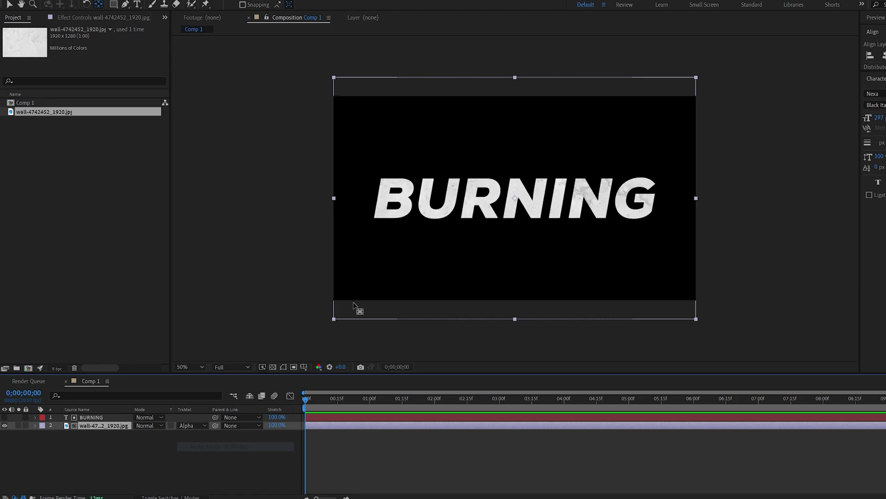
key(slash)
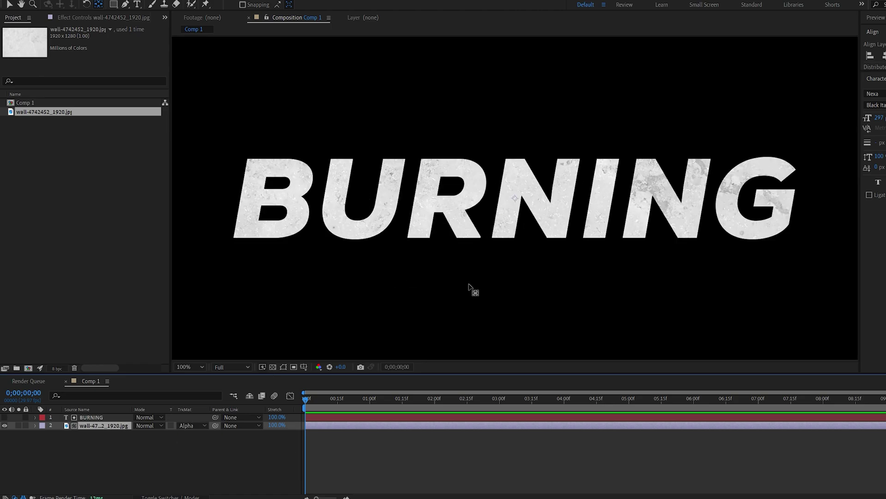
key(ctrl+a)
key(ctrl+shift+c)
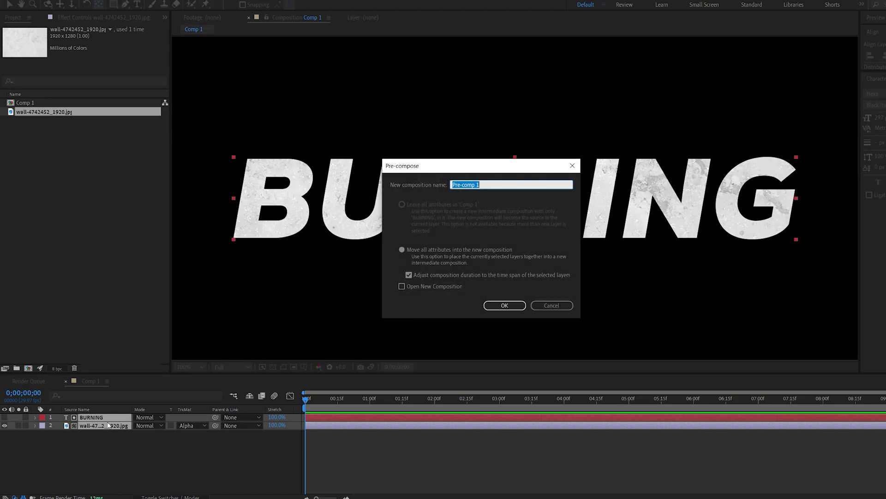
text(Text)
key(Return)
- Add a black solid layer named 'BG'
right_click(205, 449)
mouse_move(226, 353)
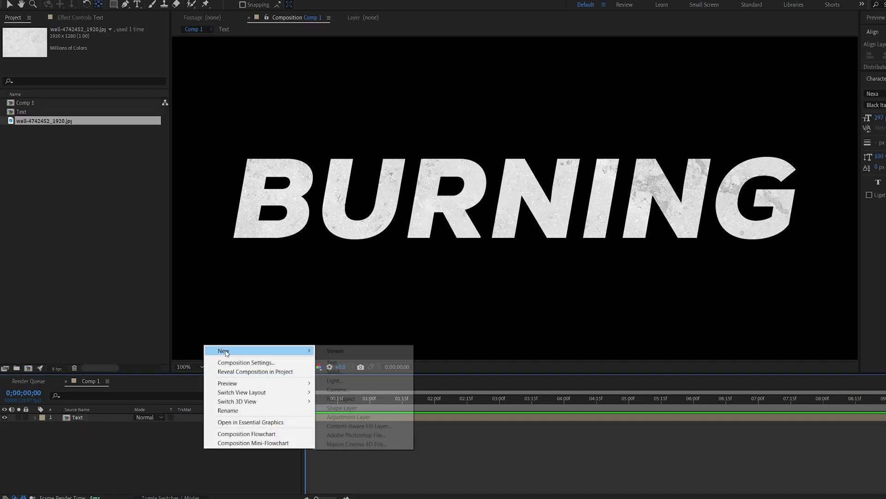
click(345, 374)
text(BG)
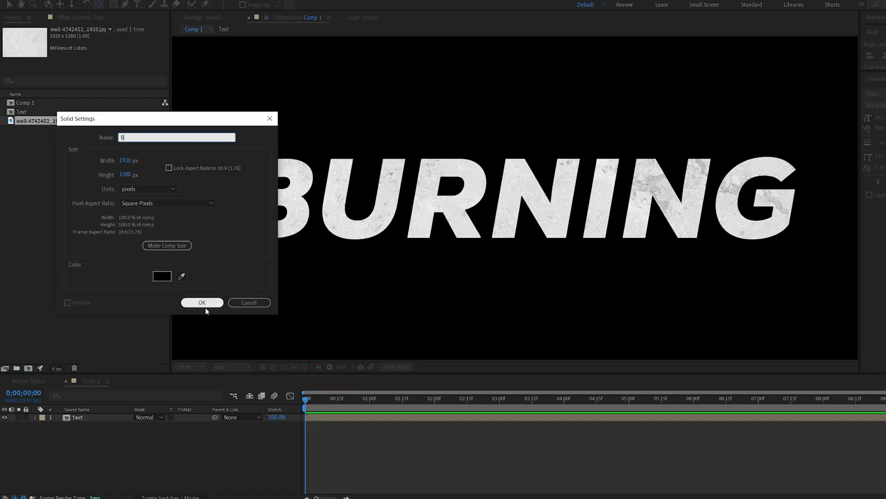
click(202, 302)
- Add a white solid layer named 'Transition'
right_click(153, 447)
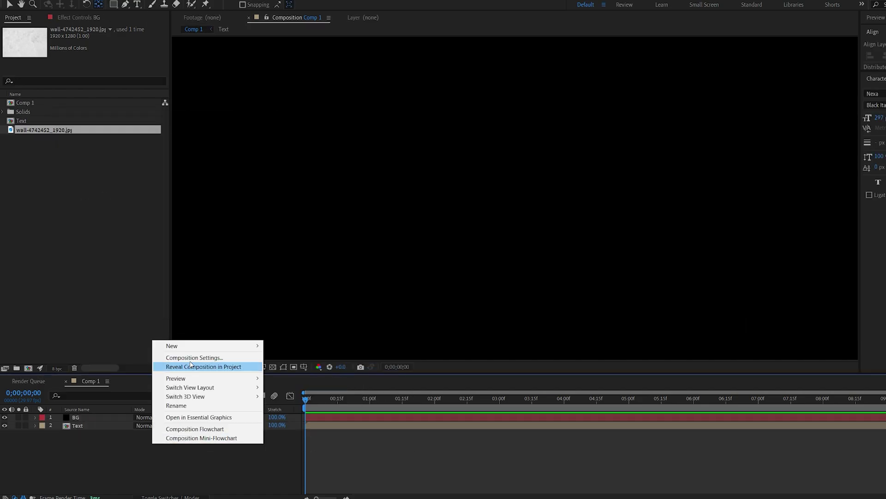
mouse_move(168, 346)
click(286, 364)
click(162, 276)
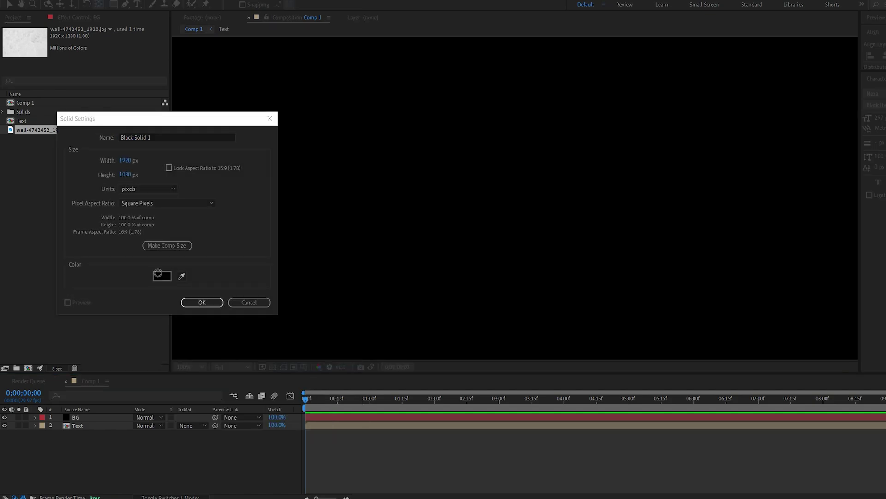
click(108, 239)
click(311, 240)
drag(169, 138, 83, 134)
text(Transition)
key(Return)
- Duplicate BG, move the copy to the bottom, and select Transition plus BG
click(84, 425)
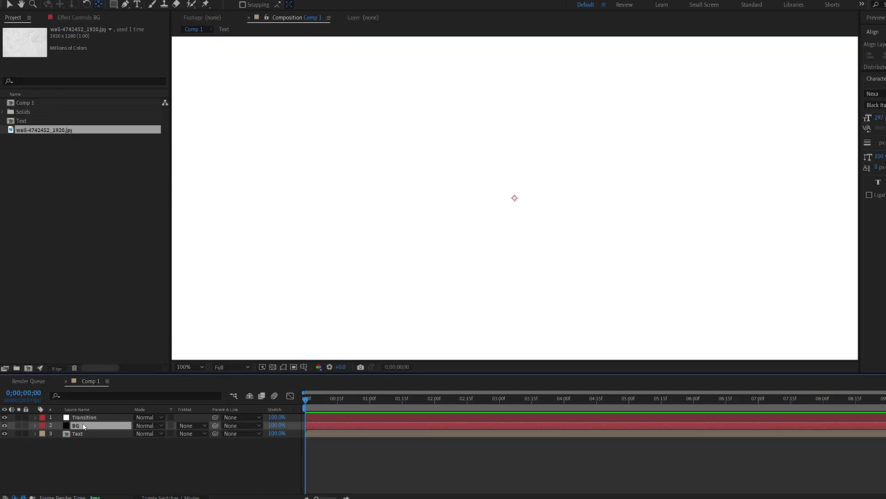
key(ctrl+d)
drag(74, 425, 85, 464)
click(84, 418)
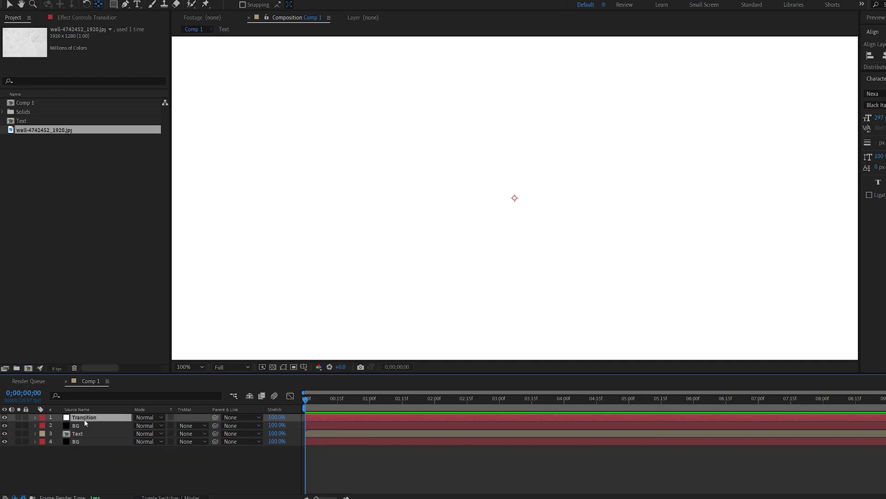
shift+click(84, 425)
- Pre-compose the Transition and BG layers as 'Transiton' and open that comp
key(ctrl+shift+c)
text(Transiton)
key(Return)
double_click(84, 417)
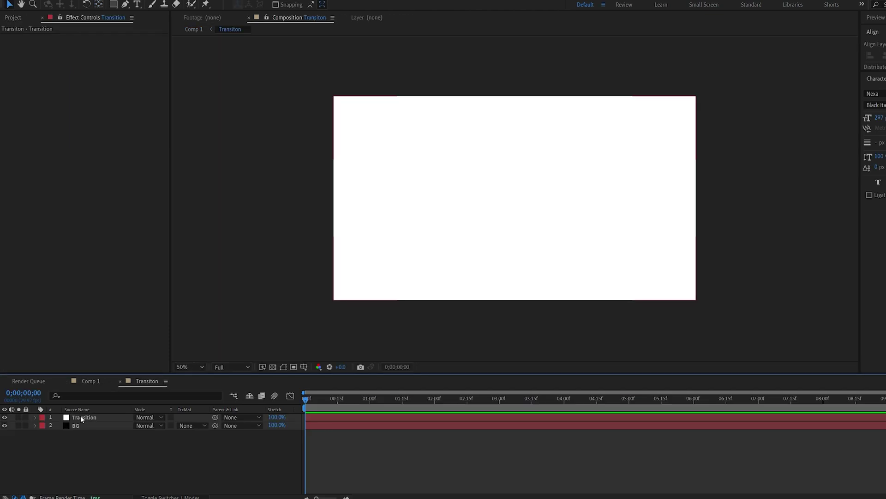
- Apply Iris Wipe to the white Transition solid with 32 iris points
click(80, 418)
key(ctrl+space)
text(iri)
key(Return)
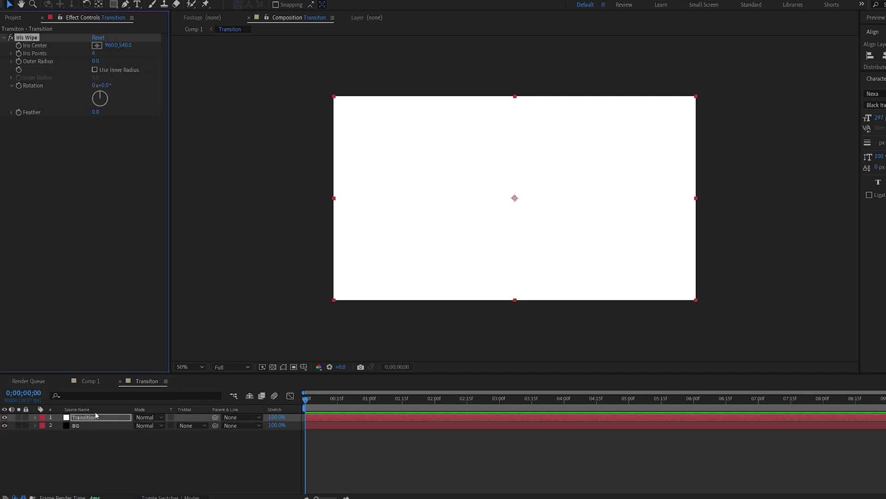
click(93, 54)
text(32)
click(122, 207)
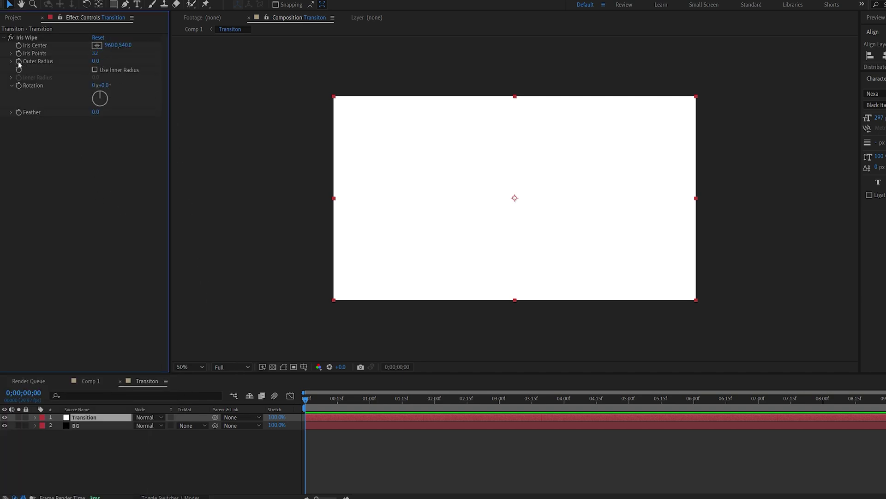
- Keyframe Outer Radius growing to 879 at 5 seconds, with feather 243
click(19, 61)
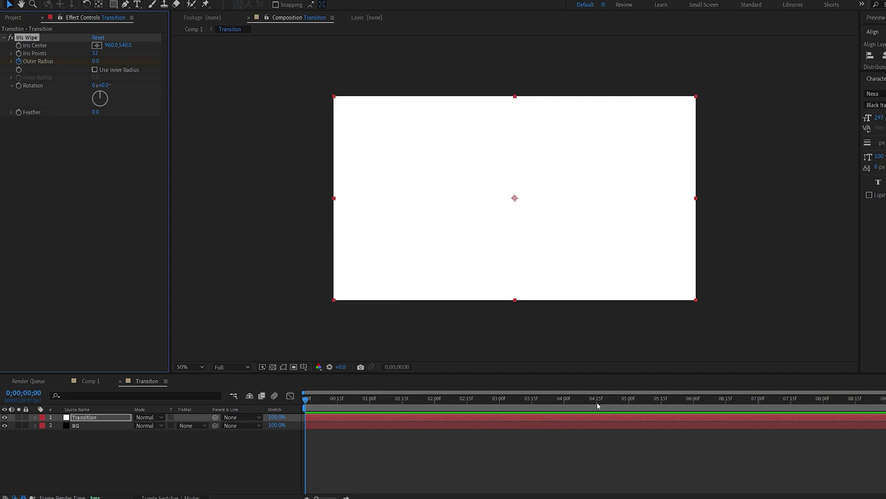
click(628, 401)
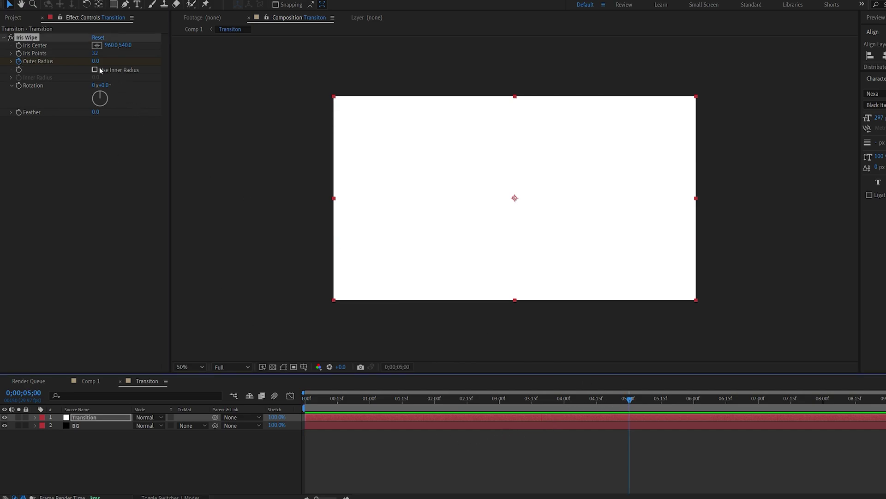
drag(95, 61, 680, 132)
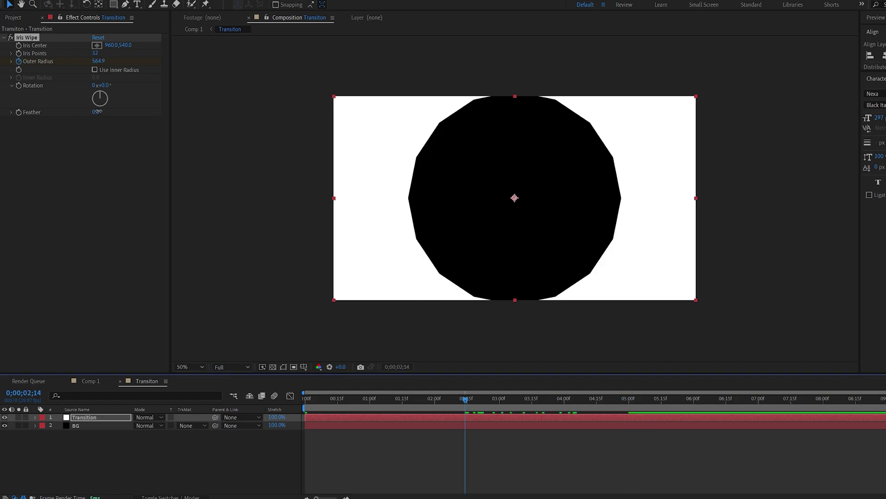
drag(95, 112, 224, 115)
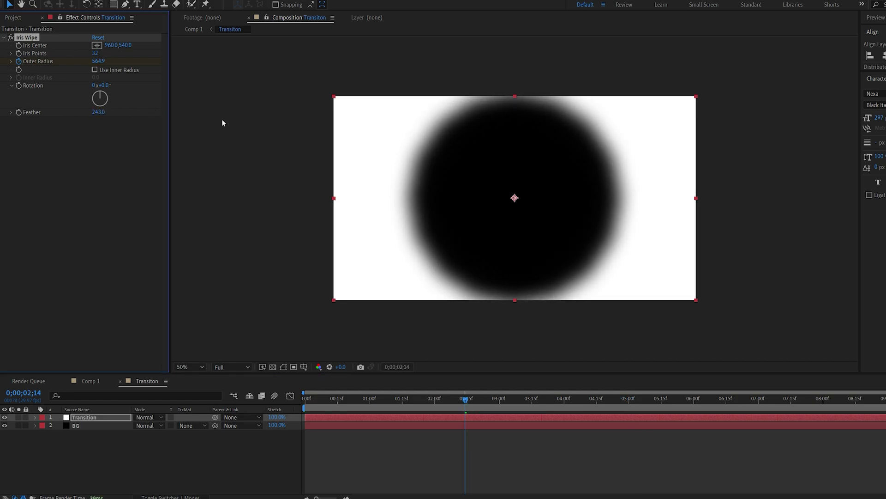
click(78, 417)
key(ctrl+space)
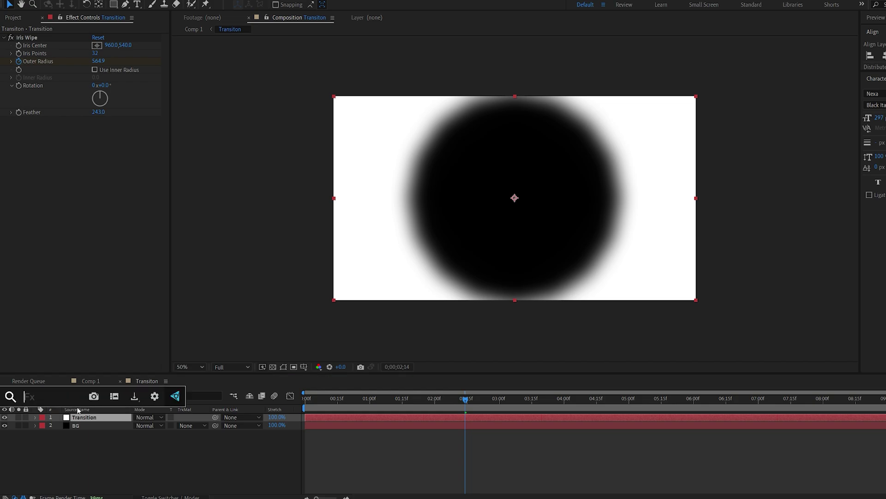
- Apply Roughen Edges: Border 36.9, Edge Sharpness 0.99, Fractal Influence 0.74, Scale 69
text(rou)
click(79, 411)
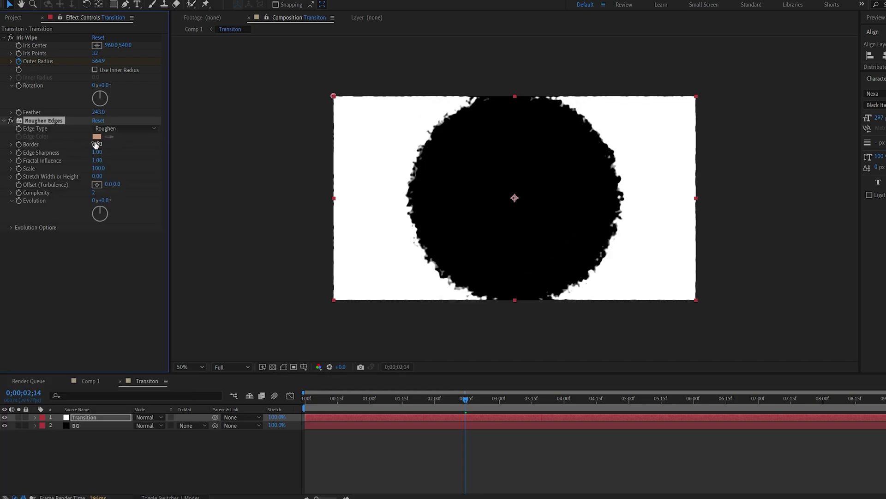
drag(115, 143, 238, 151)
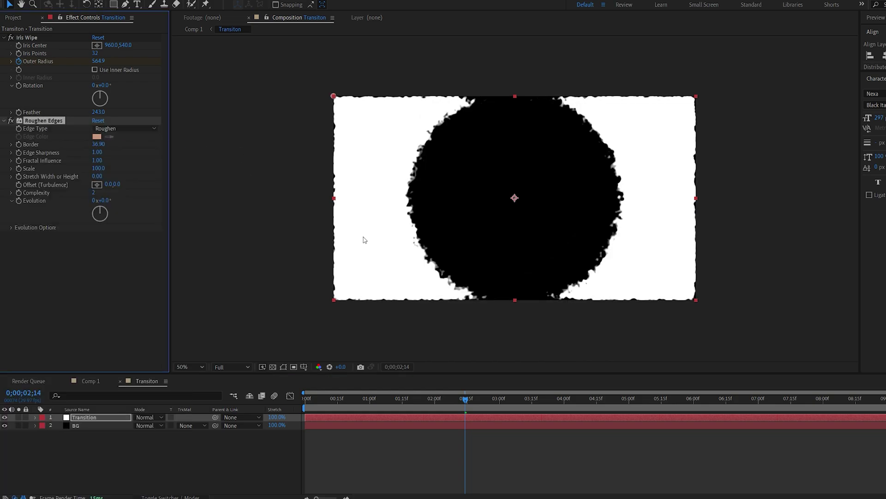
scroll(459, 235, up, 4)
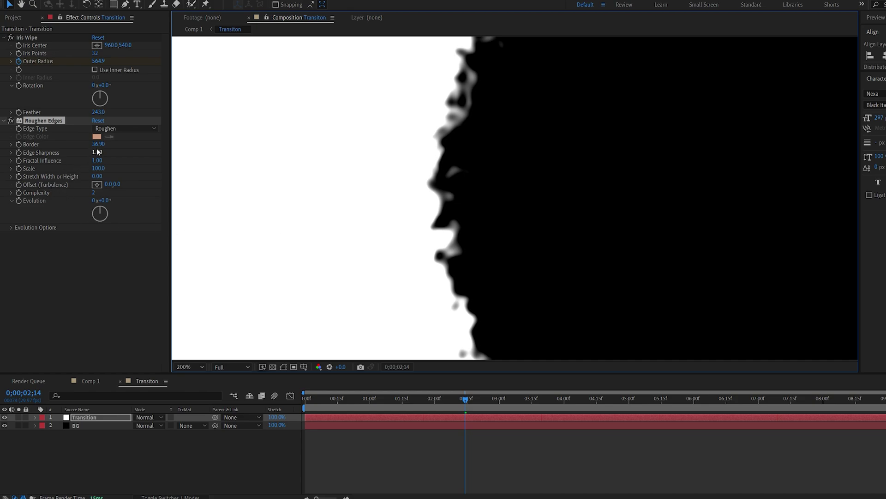
mouse_move(97, 153)
mouse_down()
mouse_move(106, 156)
mouse_move(91, 161)
mouse_up()
drag(97, 168, 86, 172)
scroll(450, 248, down, 2)
scroll(450, 248, down, 2)
scroll(441, 252, up, 3)
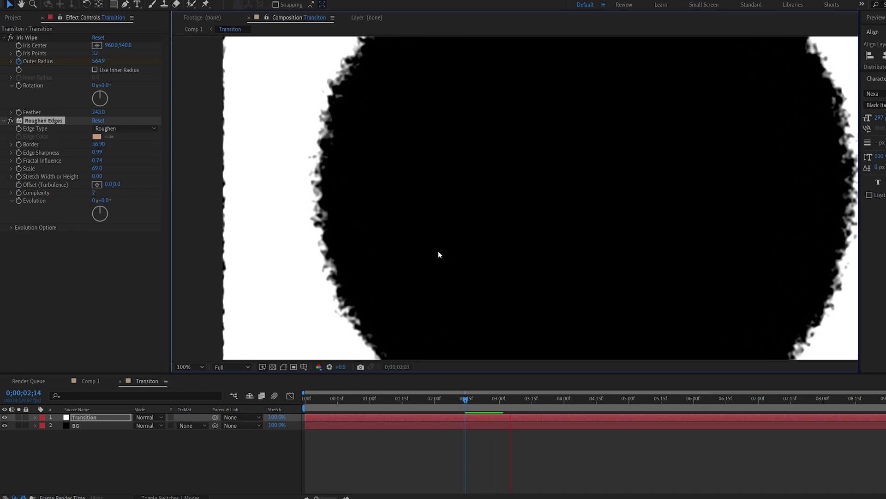
scroll(438, 255, down, 2)
- Scale the Transition layer up to 103%
key(s)
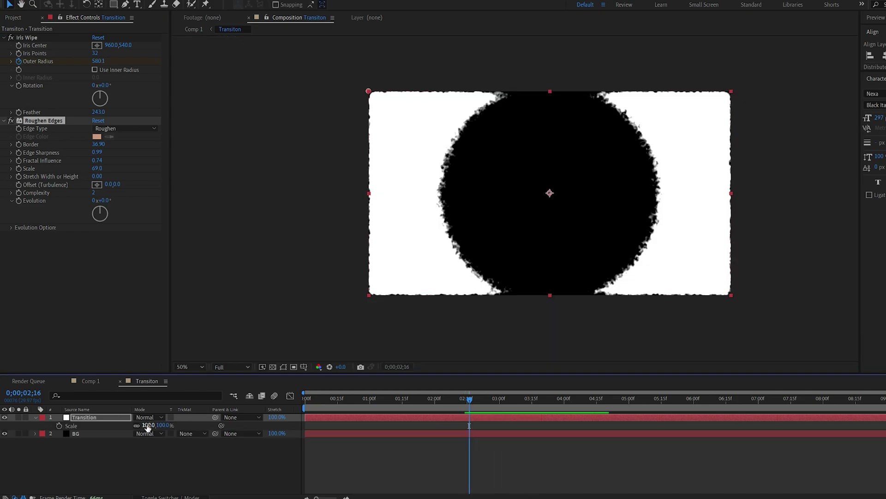
drag(369, 91, 364, 89)
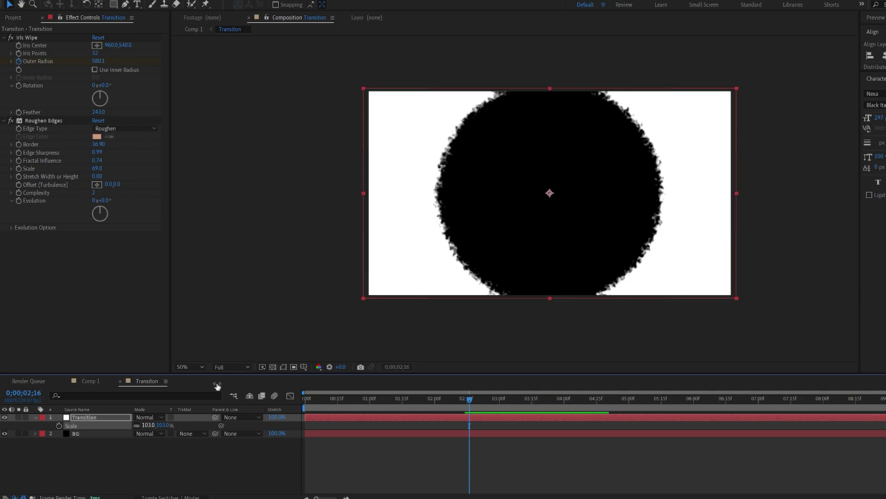
mouse_move(408, 399)
mouse_down()
mouse_move(372, 400)
mouse_move(422, 400)
mouse_up()
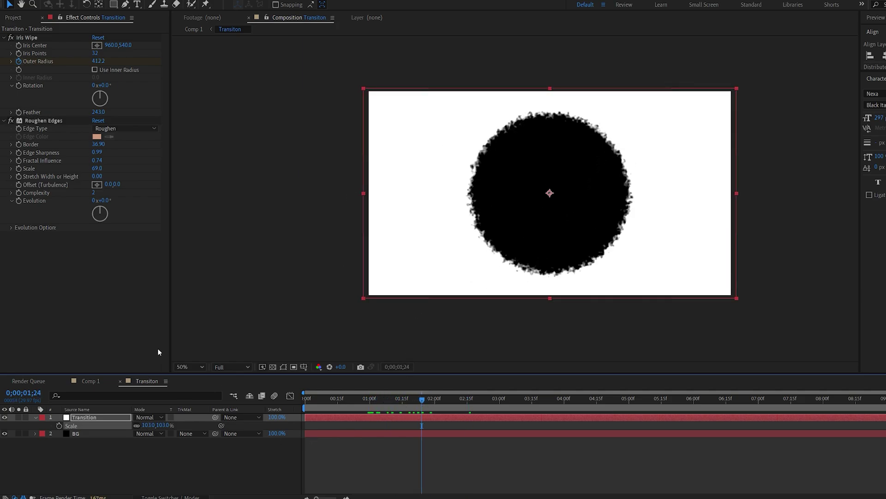
- Move the Iris Wipe centre to 1567.8, 569.1, previewing the growing iris, then return to Comp 1
click(28, 37)
drag(550, 193, 680, 129)
key(space)
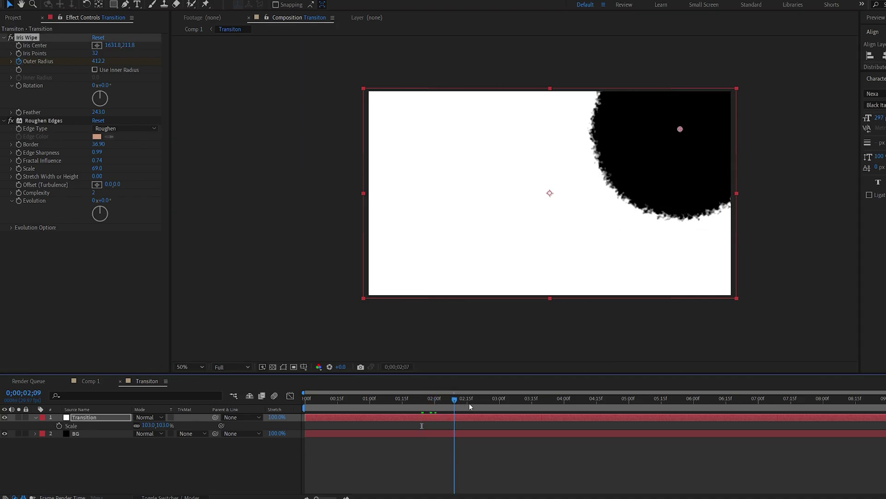
drag(680, 129, 680, 253)
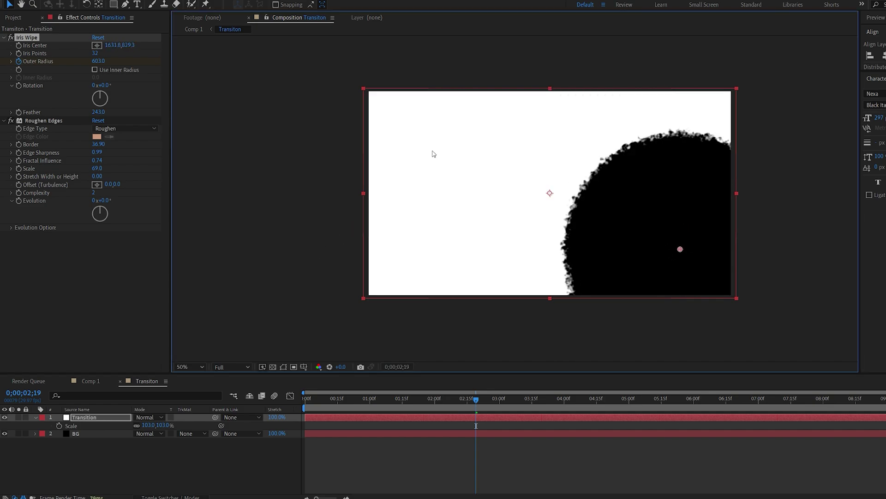
key(space)
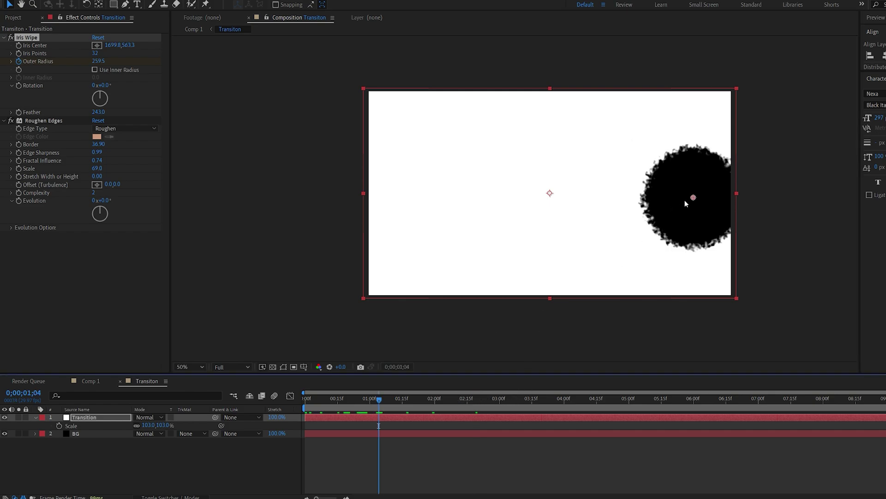
drag(694, 198, 668, 200)
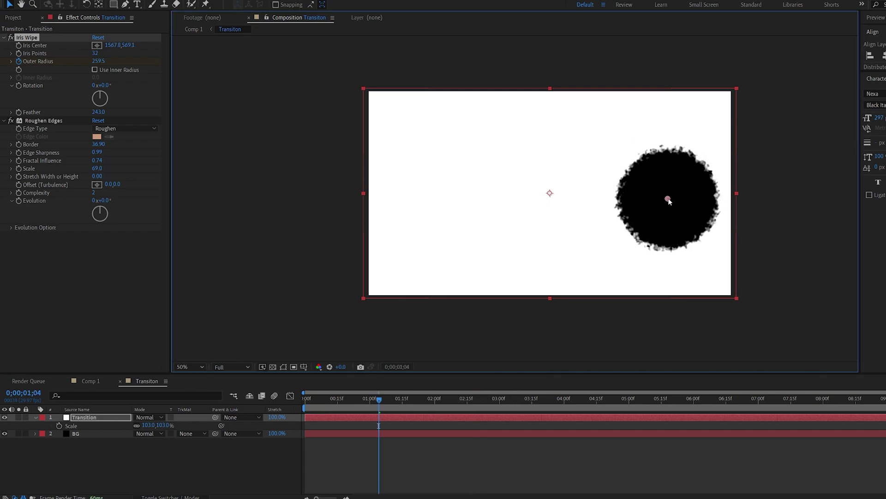
click(89, 380)
click(98, 458)
- Add Set Matte to the Text layer, taking Luminance from the Transiton layer
click(76, 424)
key(ctrl+space)
text(set)
key(Down)
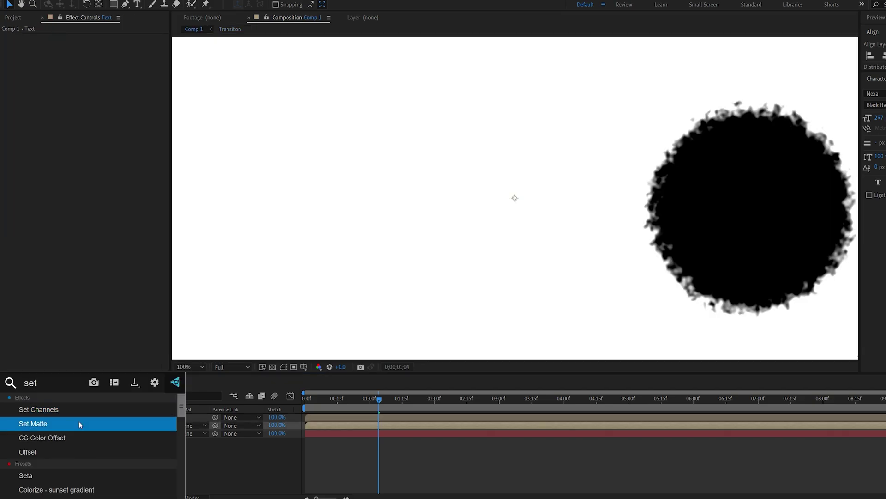
key(Return)
click(98, 45)
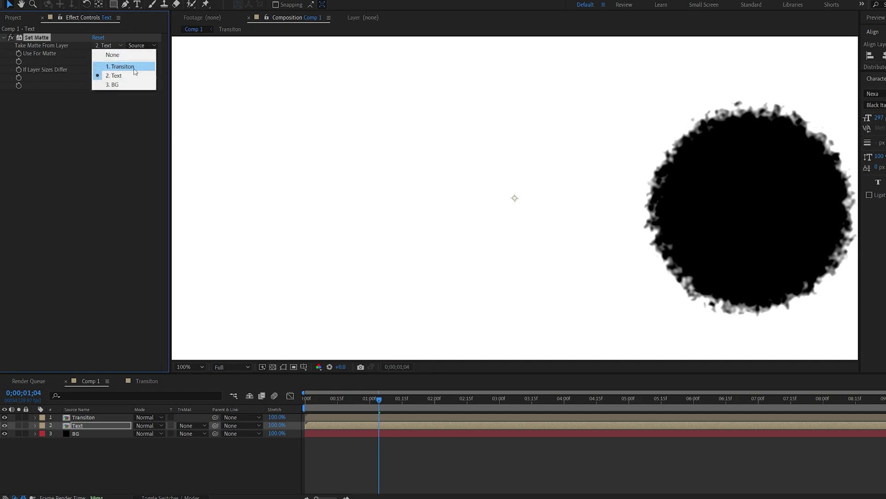
click(130, 67)
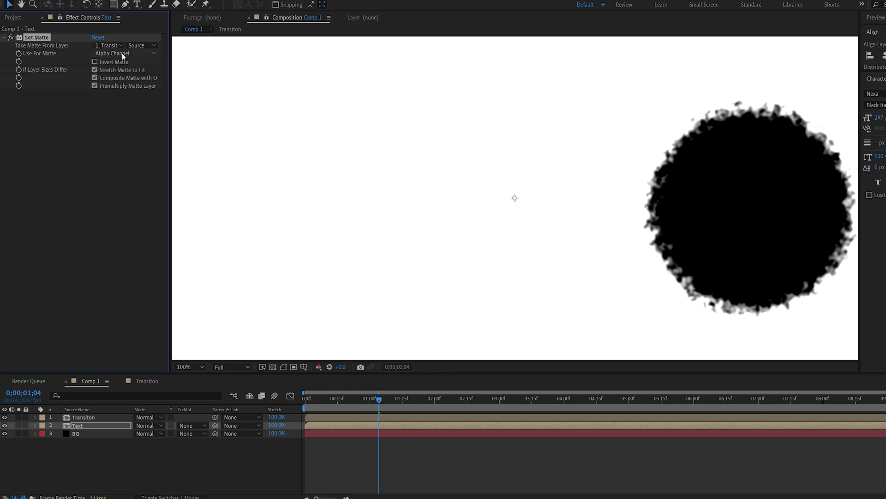
click(122, 53)
click(138, 99)
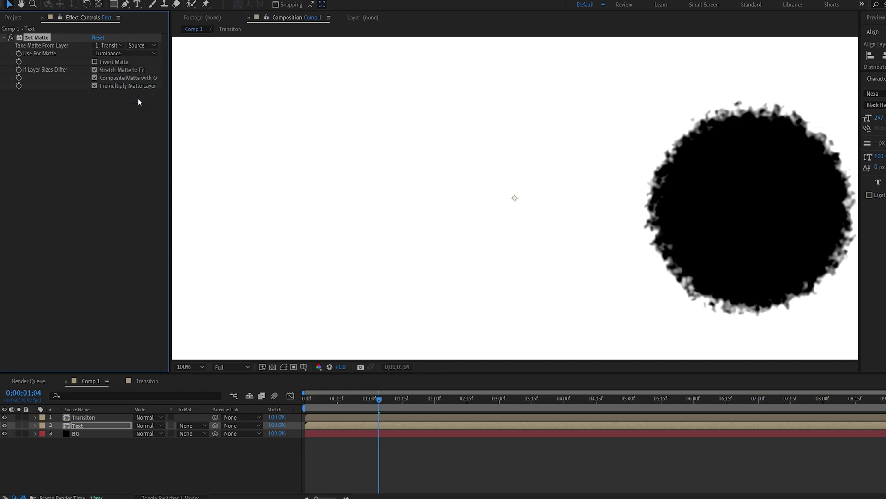
- Preview the text burning away with Transiton hidden and no track matte set
click(4, 416)
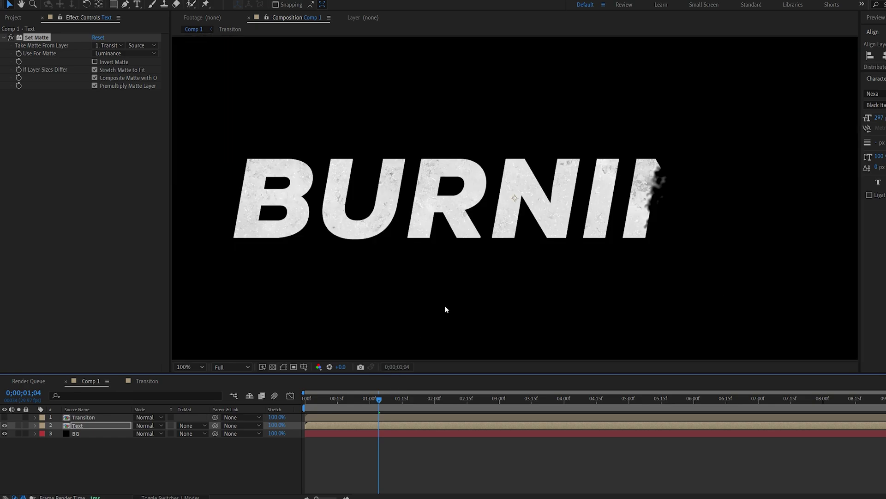
drag(334, 400, 357, 399)
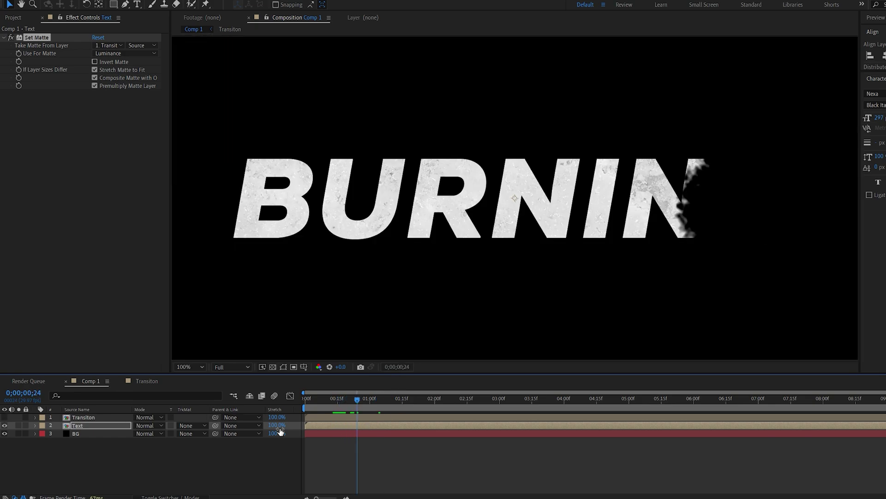
click(192, 425)
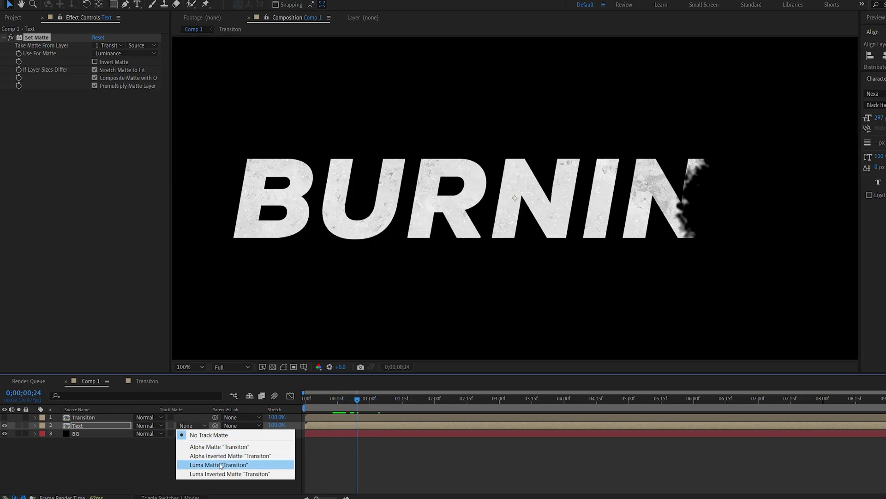
click(88, 436)
key(space)
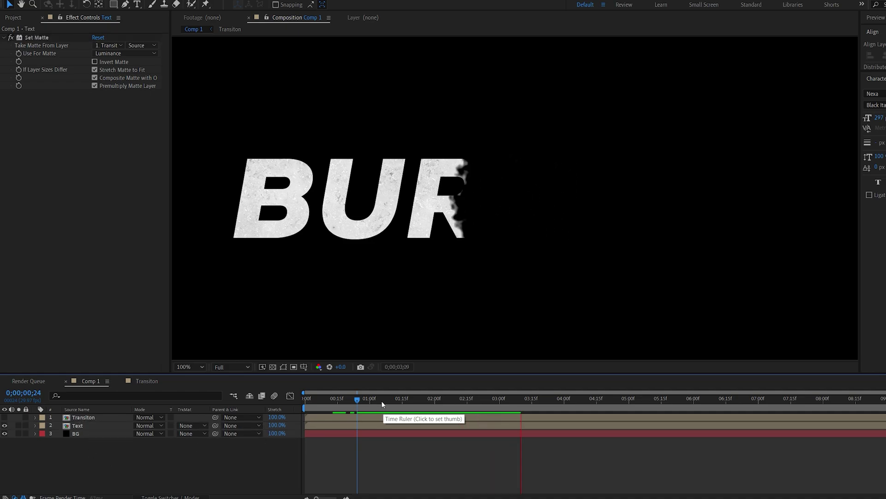
click(4, 417)
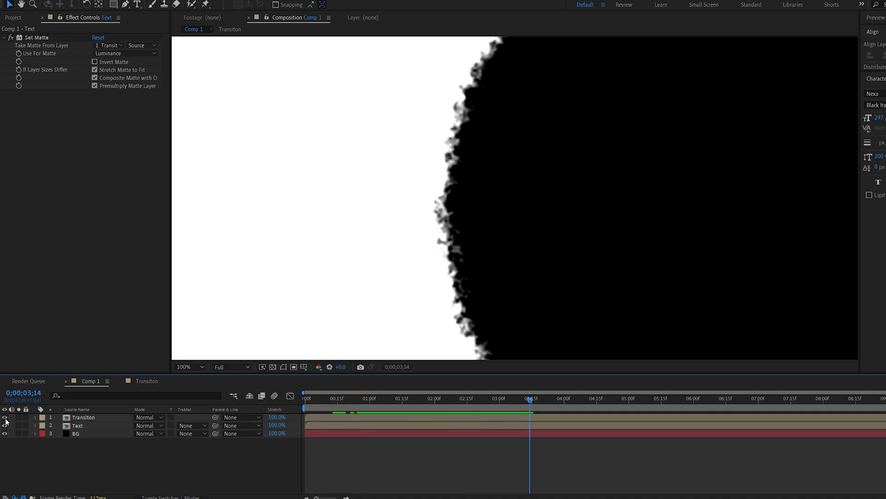
- Set Transiton to Linear Burn and add Fast Box Blur with radius 10
click(147, 417)
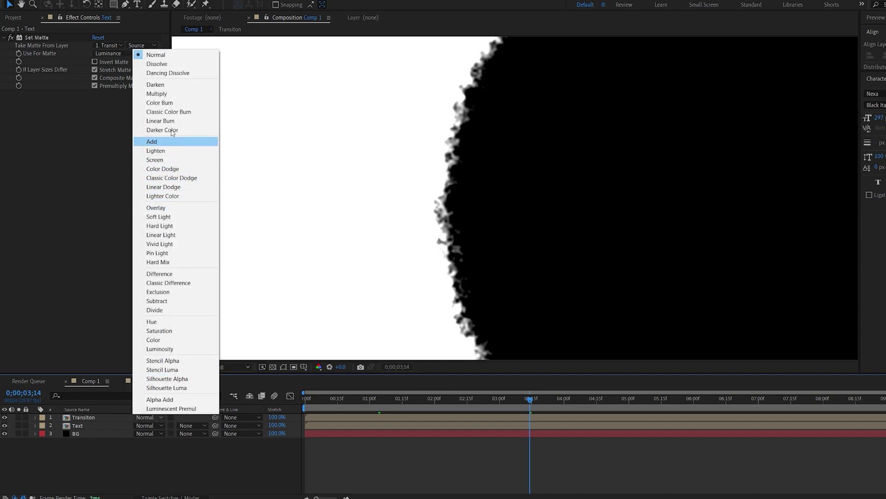
click(160, 120)
click(77, 417)
key(ctrl+space)
text(fa)
key(Return)
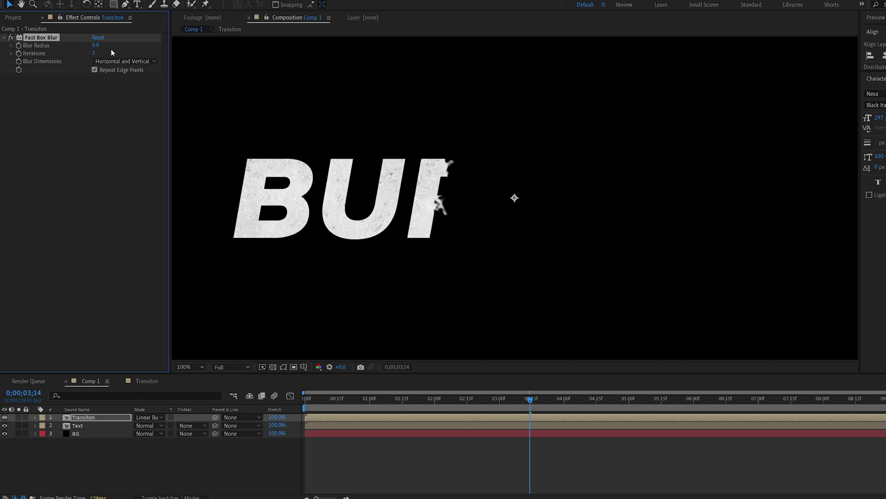
click(96, 46)
text(10)
click(98, 143)
- Add Levels to Transiton with Input White lowered to about 234.6
key(ctrl+space)
text(lev)
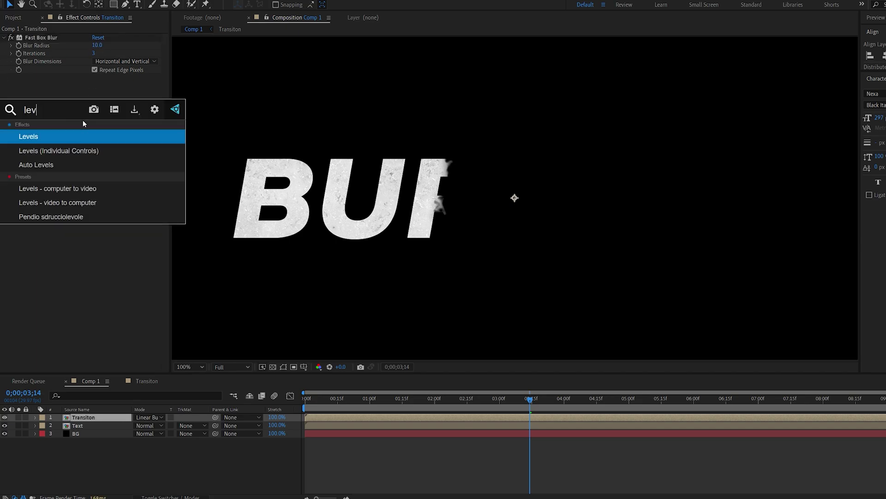
key(Return)
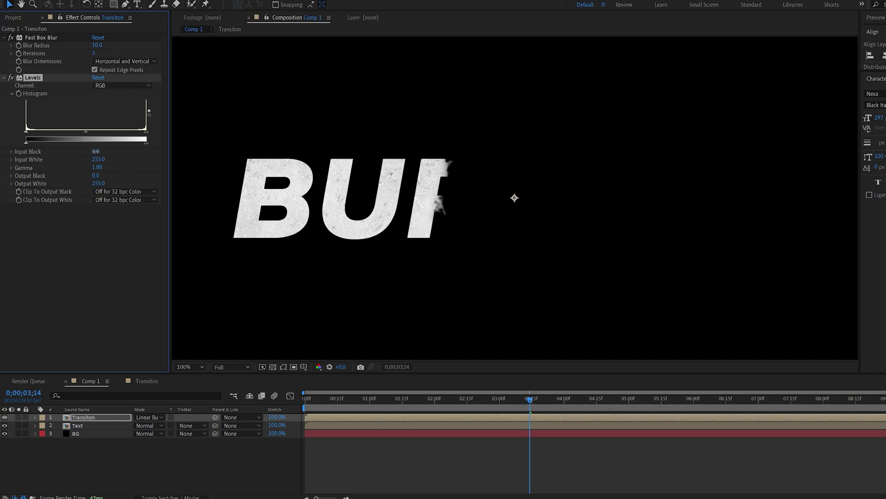
drag(96, 159, 94, 163)
- Add Tritone to Transiton with an orange midtone colour
key(ctrl+space)
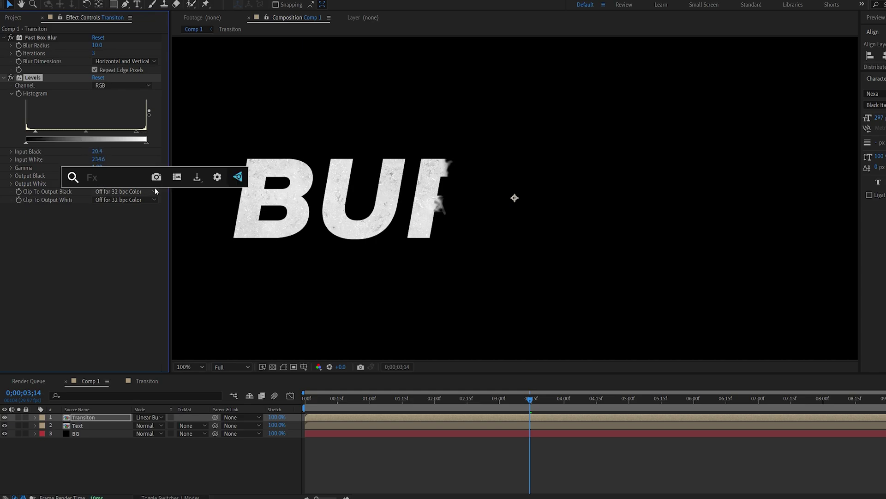
text(tri)
key(Return)
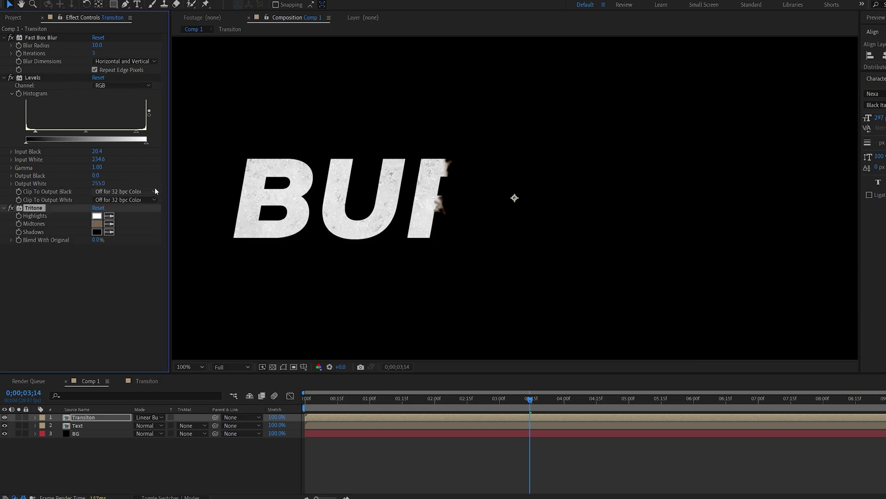
scroll(433, 205, up, 1)
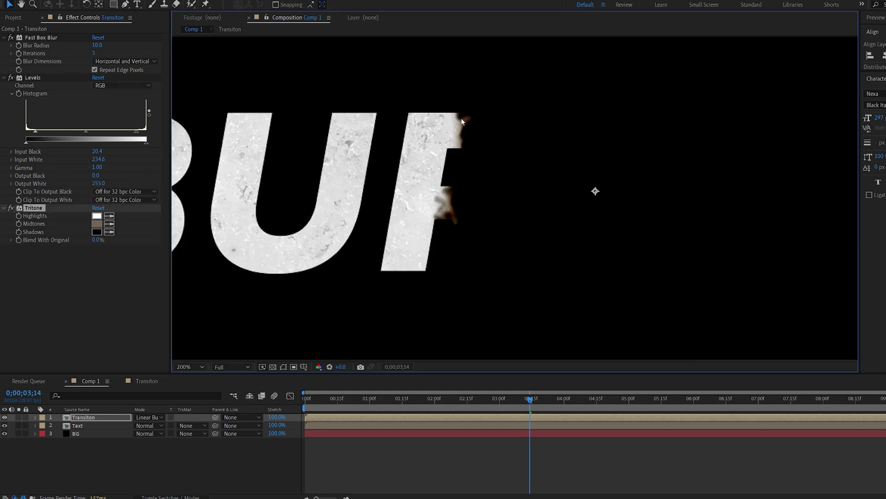
click(96, 223)
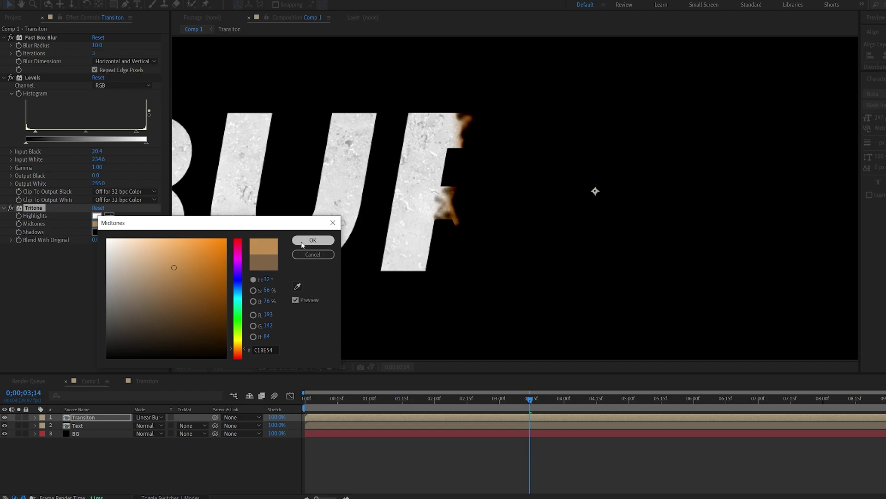
click(312, 240)
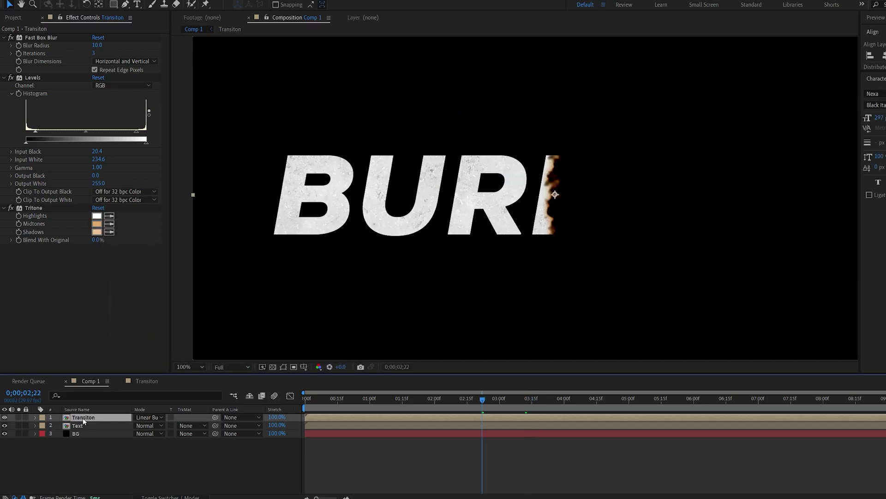
key(Return)
- Name the layer 'Burn', then duplicate it as 'Fire' with Normal blending and no effects
text(B)
key(Return)
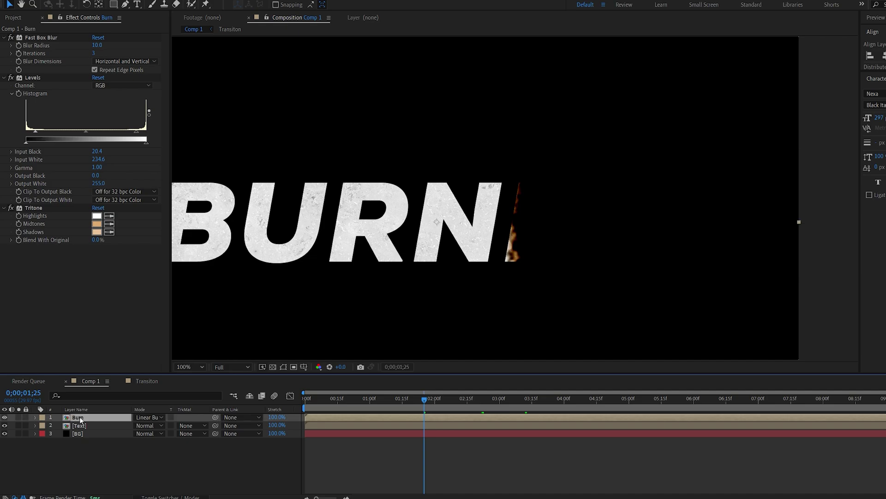
key(ctrl+d)
click(152, 417)
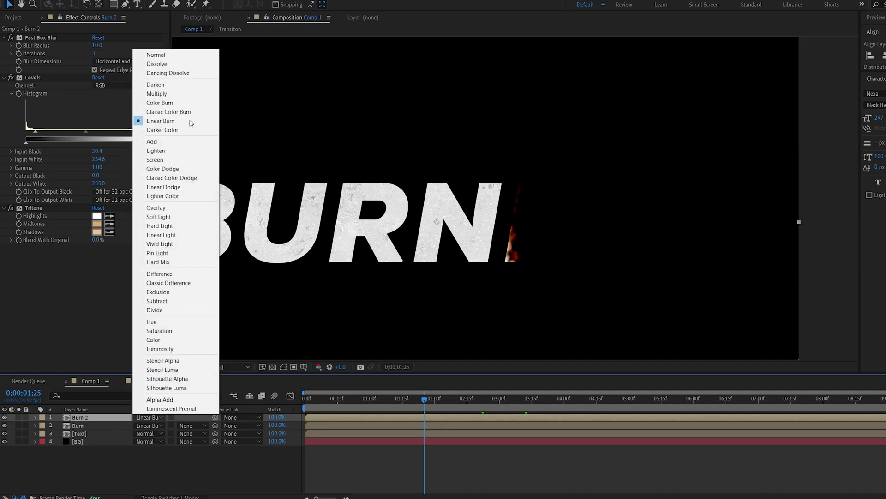
click(171, 52)
click(31, 78)
key(ctrl+a)
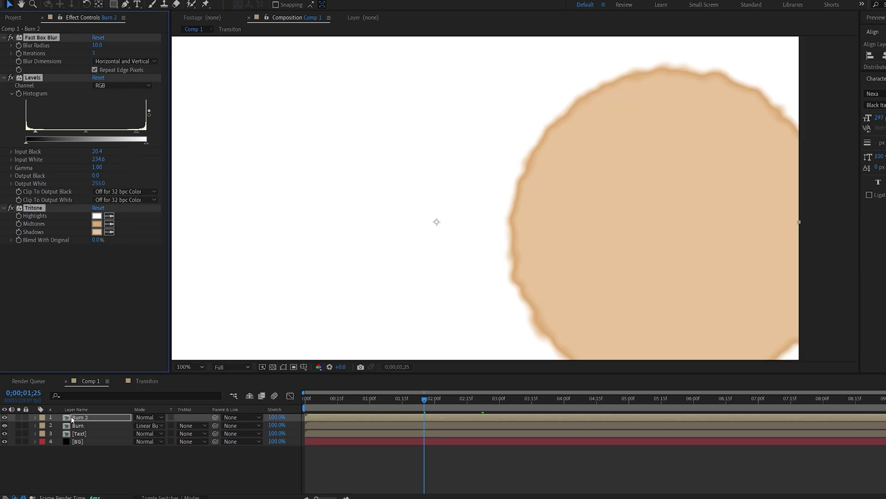
key(Delete)
key(Return)
text(F)
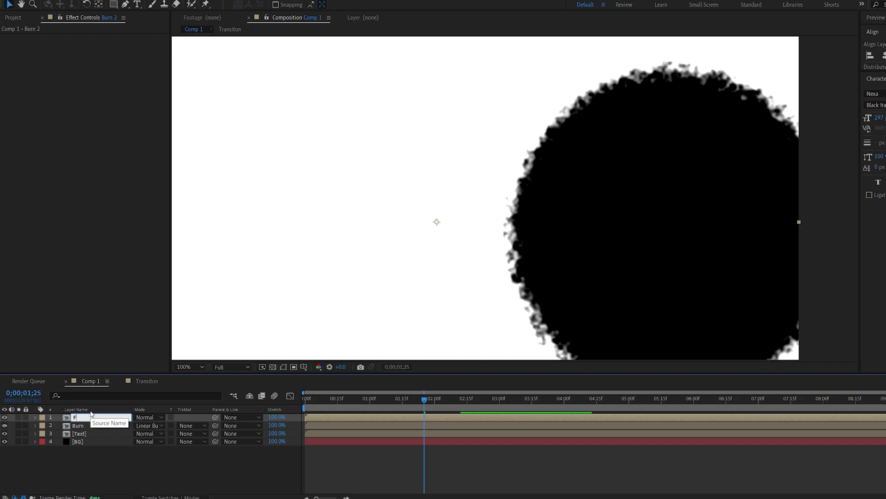
text(ire)
key(Return)
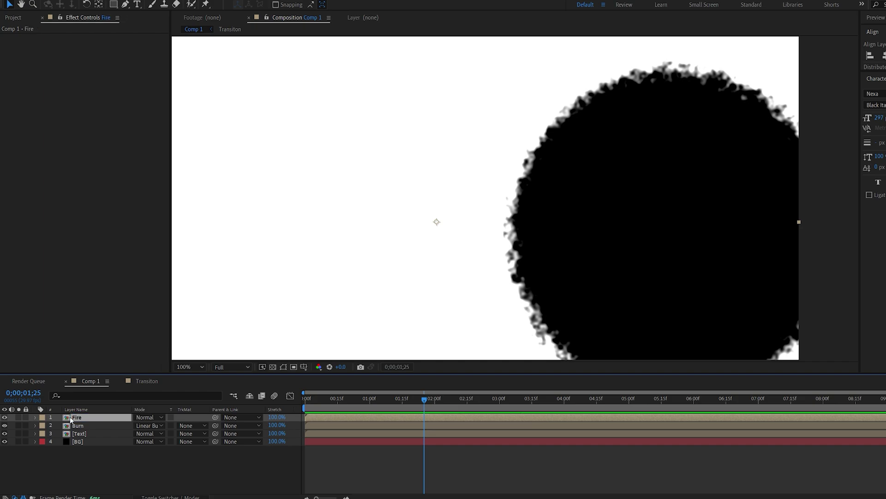
- Add Invert and CC Composite to Fire, compositing the original with Multiply
key(ctrl+space)
text(inv)
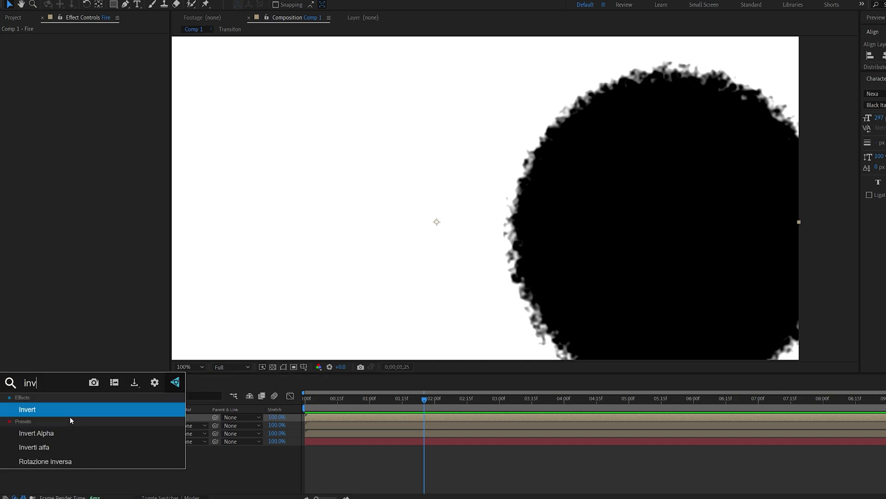
key(Return)
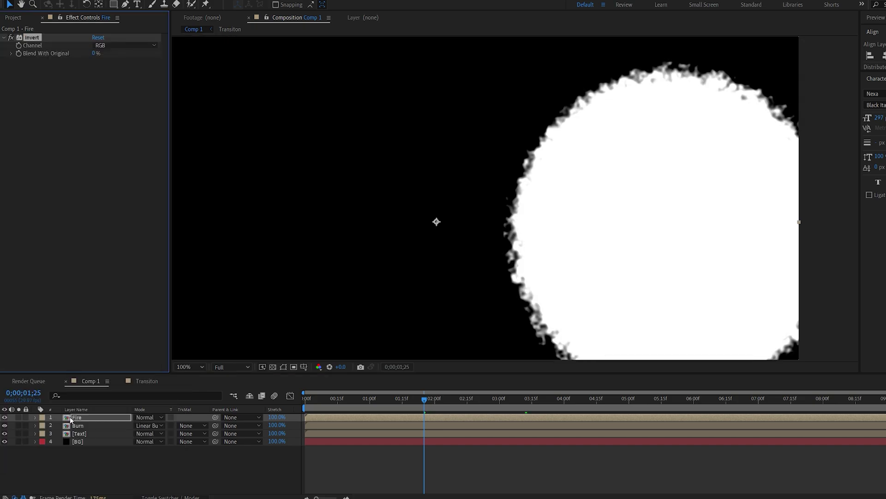
key(ctrl+space)
text(cc com)
key(Return)
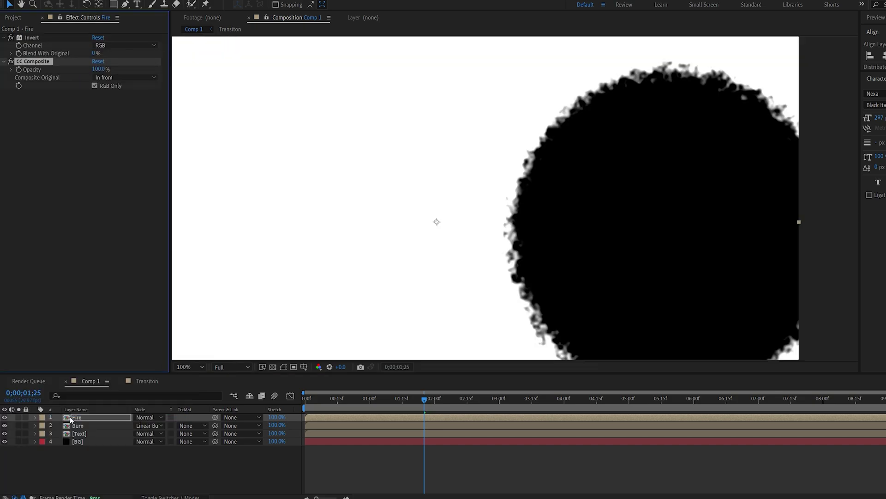
click(114, 78)
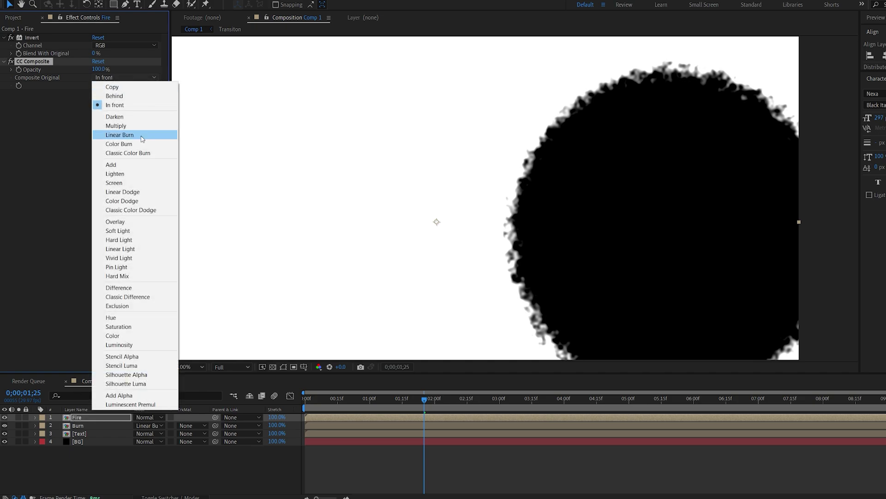
click(140, 124)
drag(423, 401, 414, 416)
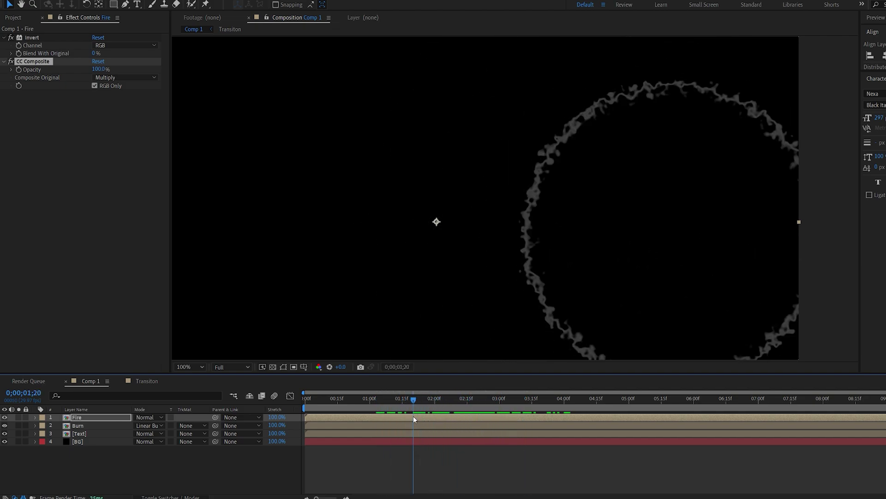
- Add Turbulent Displace above CC Composite with Amount 80 and Size 11
key(ctrl+space)
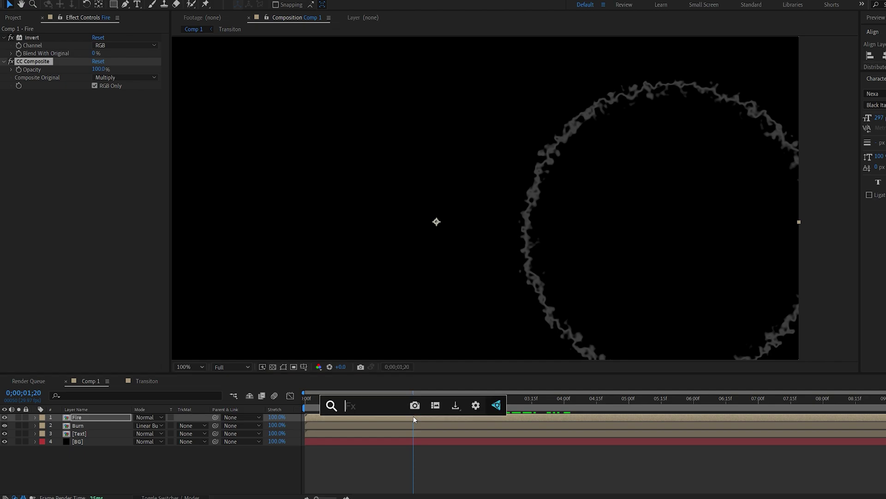
text(tur)
key(Return)
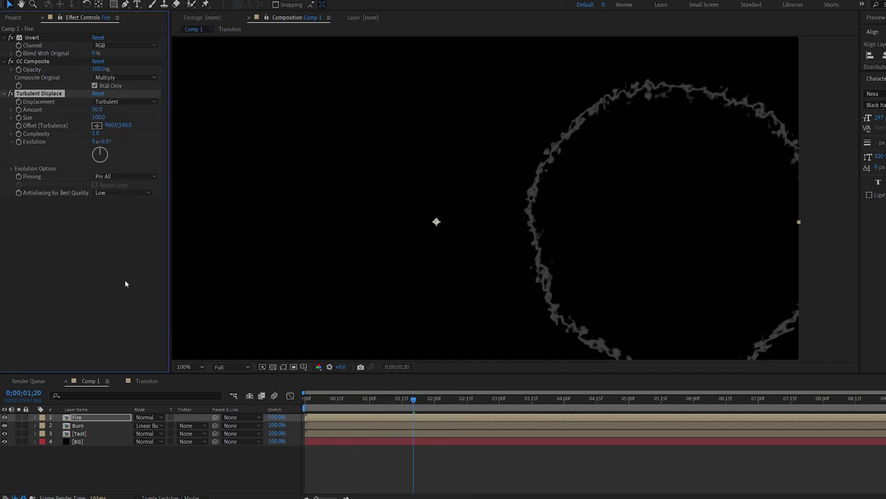
drag(27, 92, 90, 76)
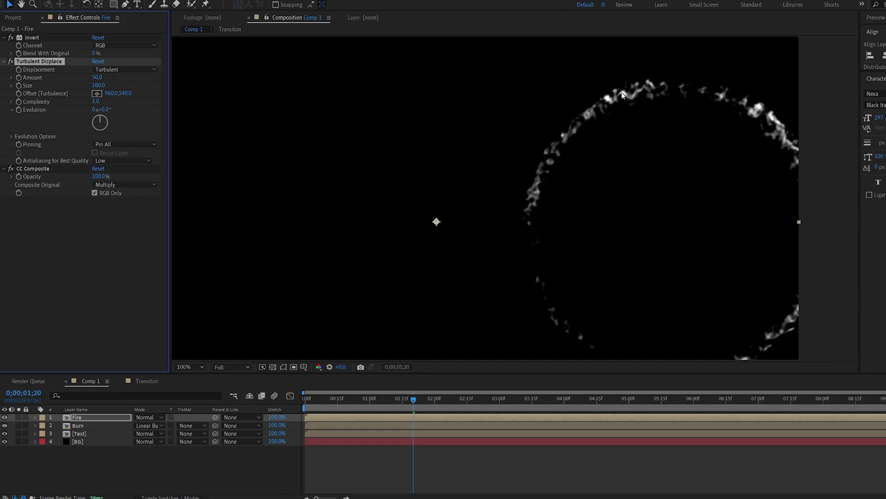
mouse_move(99, 85)
mouse_down()
mouse_move(71, 101)
mouse_move(110, 81)
mouse_move(96, 86)
mouse_up()
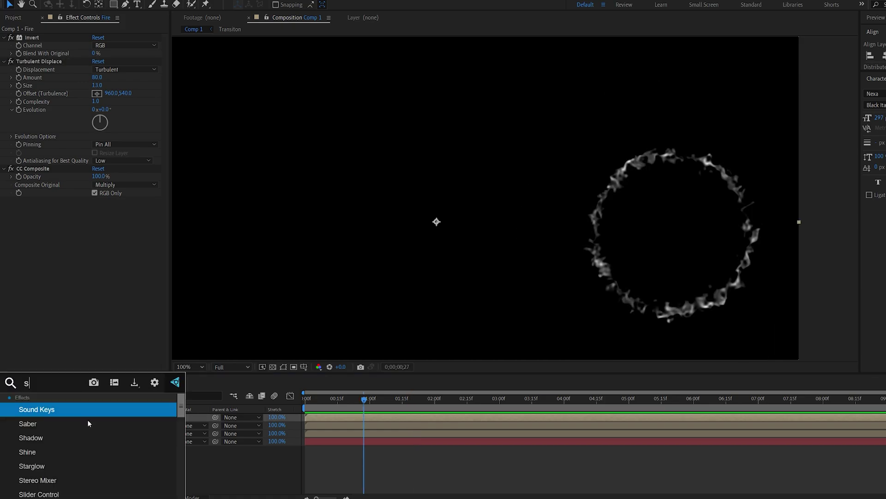
- Add Set Matte to the Fire layer, taking its matte from the 3. Text layer
text(e)
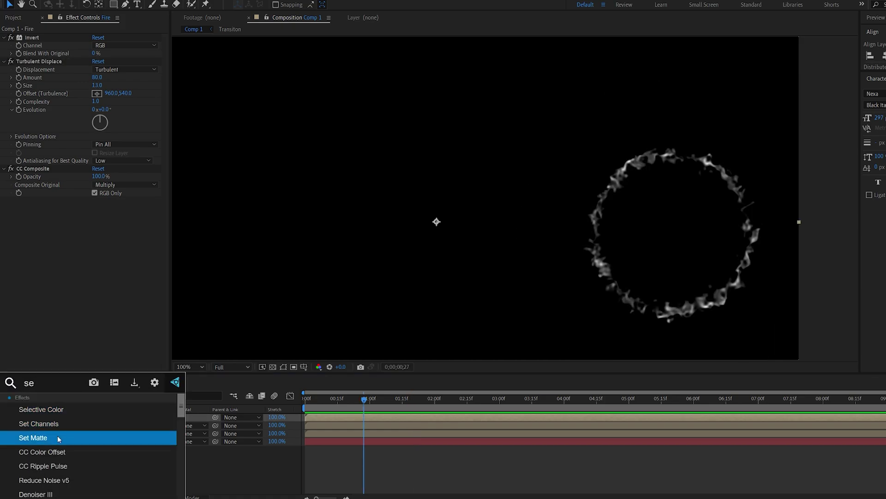
click(59, 435)
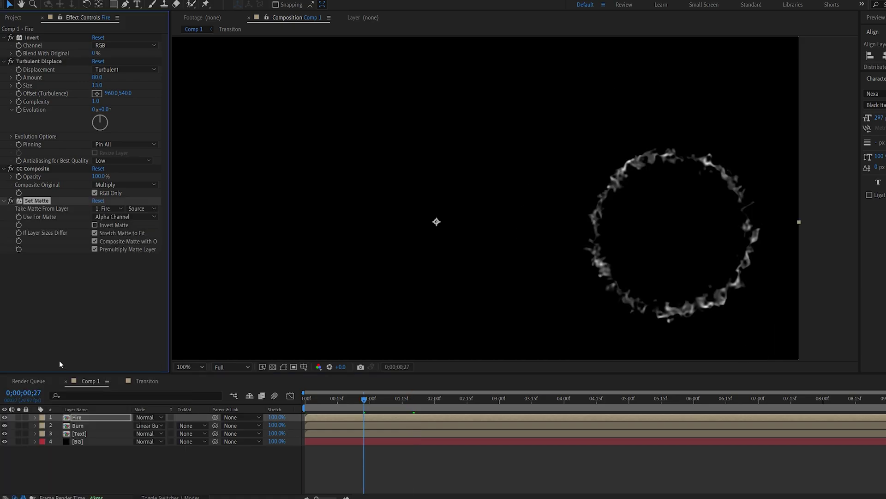
click(104, 208)
click(106, 248)
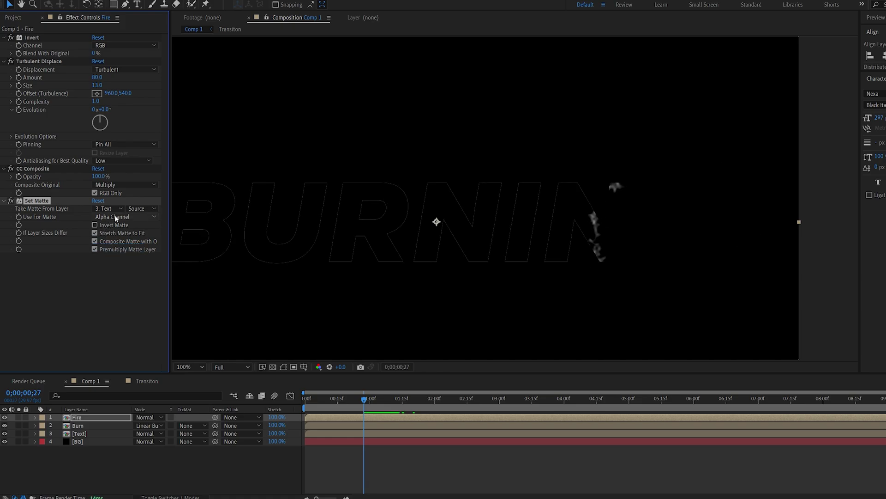
mouse_move(366, 399)
mouse_down()
mouse_move(499, 396)
mouse_move(417, 398)
mouse_move(483, 400)
mouse_up()
- Tint the Fire layer with Tritone using an orange midtone (D87E26)
key(ctrl+space)
text(tri)
key(Escape)
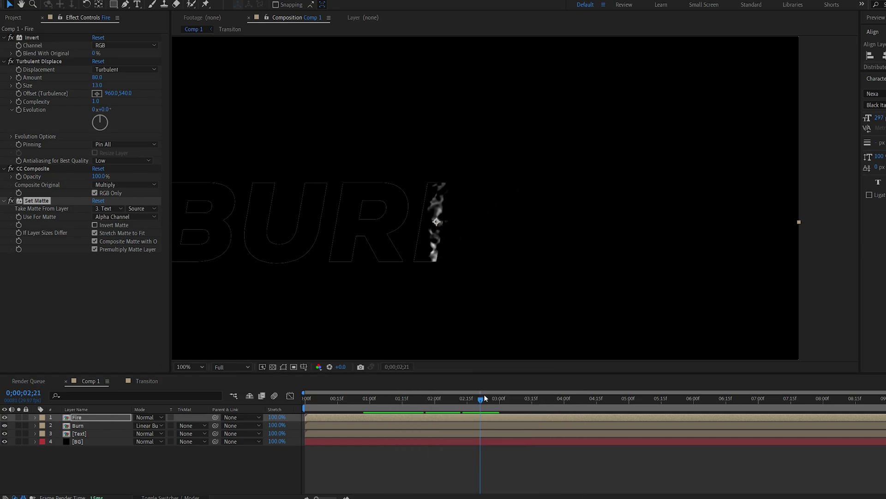
click(95, 272)
drag(203, 255, 206, 258)
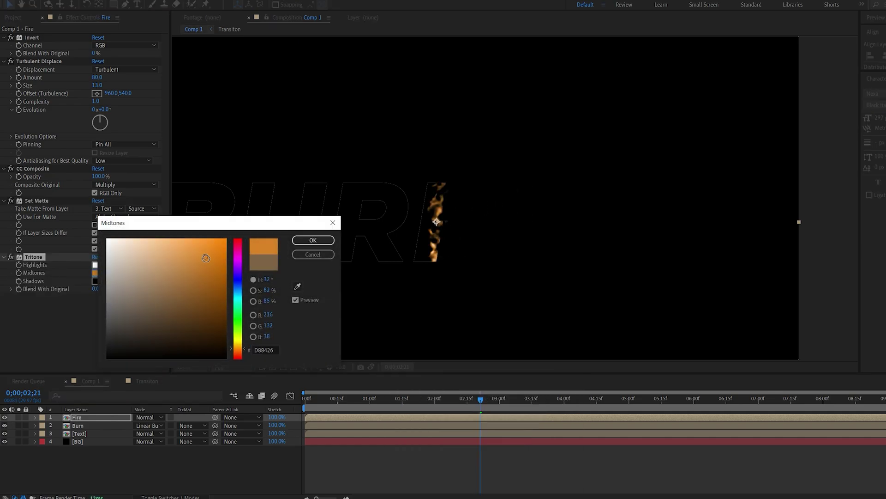
click(239, 349)
key(Return)
- Set the Fire layer's blending mode to Add, then select Burn and play back the result
click(151, 416)
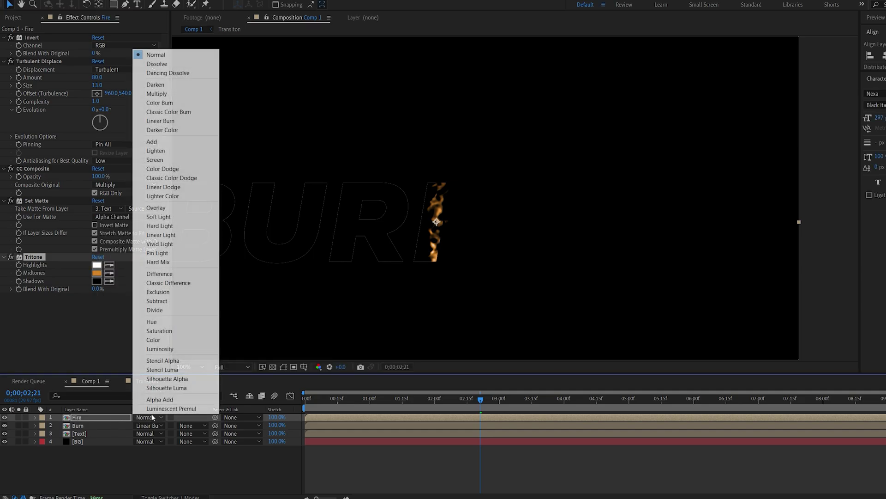
click(161, 142)
scroll(425, 243, up, 2)
drag(455, 402, 428, 397)
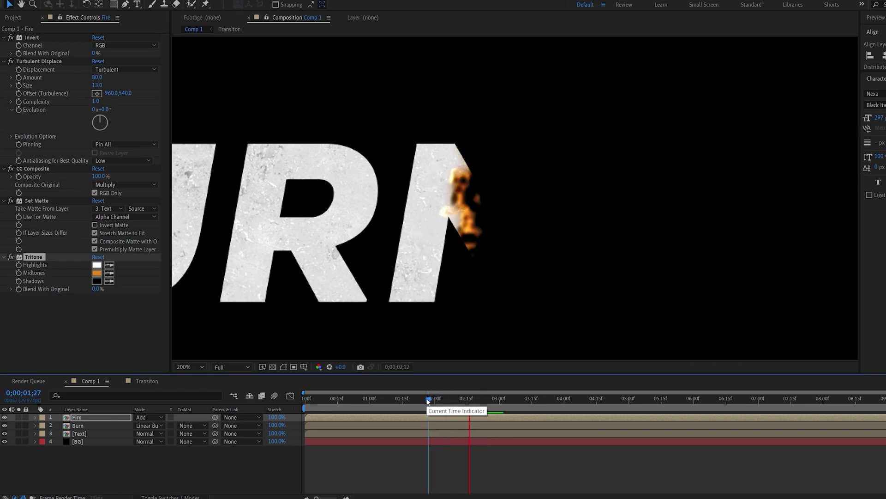
click(77, 425)
click(85, 451)
key(space)
- Set Burn's Fast Box Blur radius to 29 and apply Glow to the Fire layer
click(79, 427)
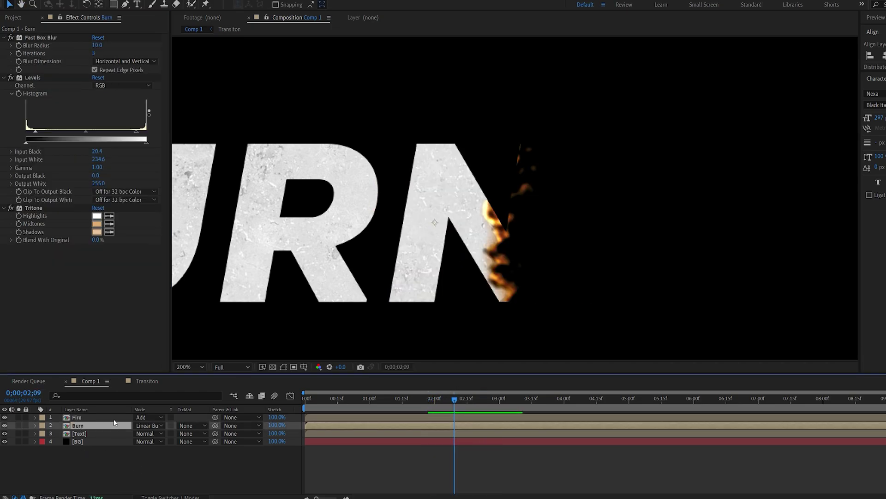
drag(96, 45, 103, 46)
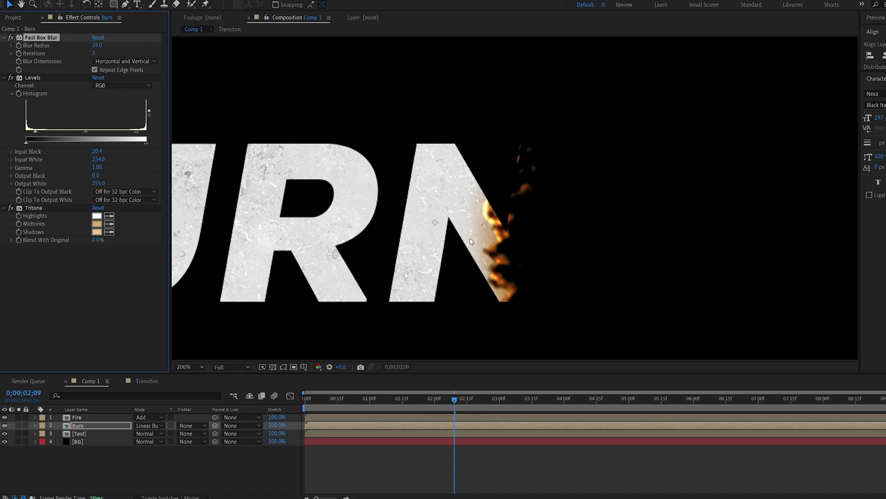
click(78, 417)
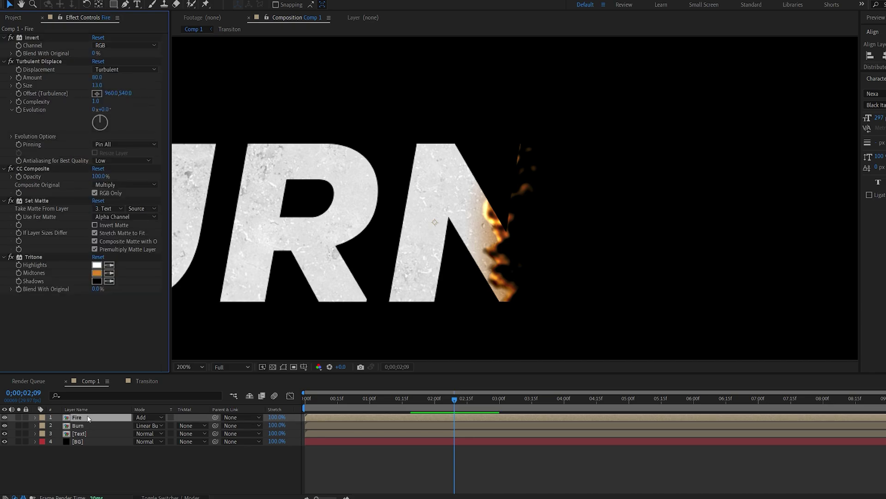
key(ctrl+space)
text(glow)
key(Return)
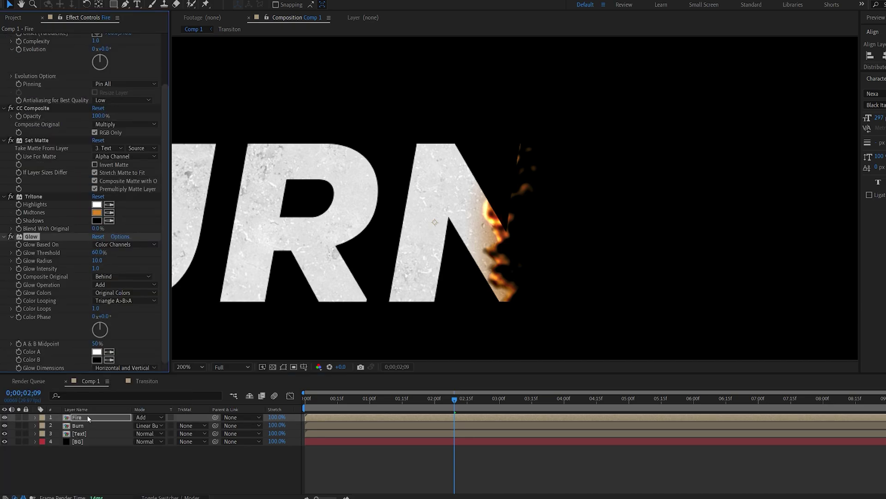
- Tune the glow to threshold 48.6%, radius 21, intensity 1.3, and preview it
drag(95, 268, 86, 252)
key(comma)
key(space)
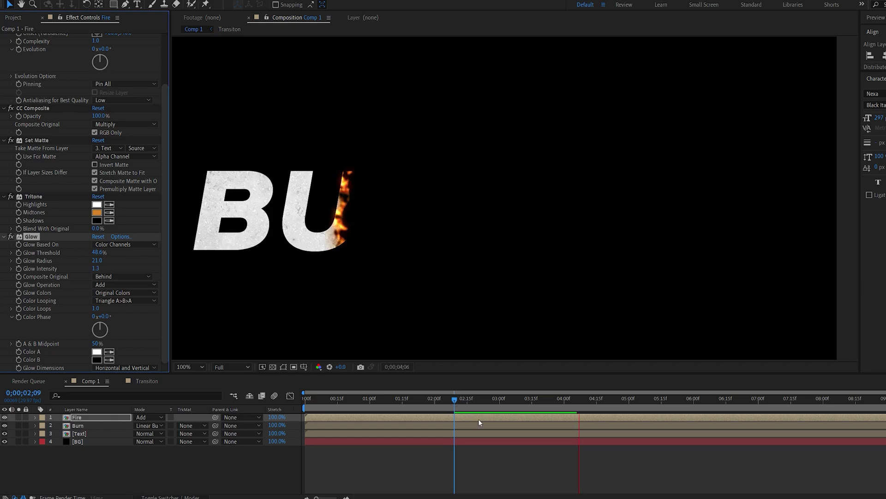
drag(472, 403, 422, 406)
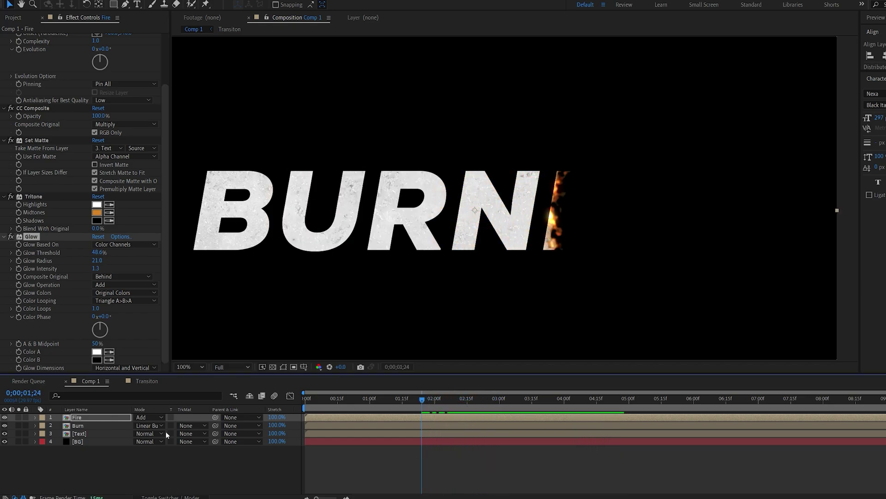
- Duplicate the Fire layer as Fire 2 and set its blending mode to Normal
click(78, 418)
key(ctrl+d)
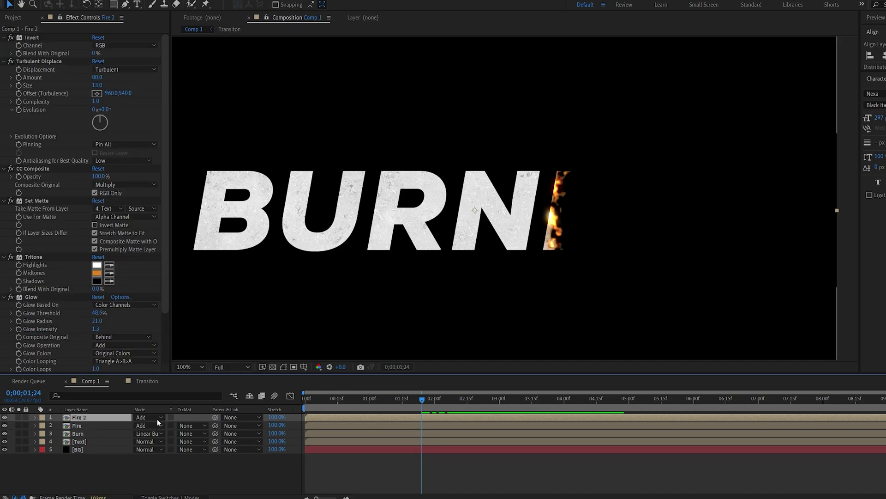
click(148, 416)
click(166, 55)
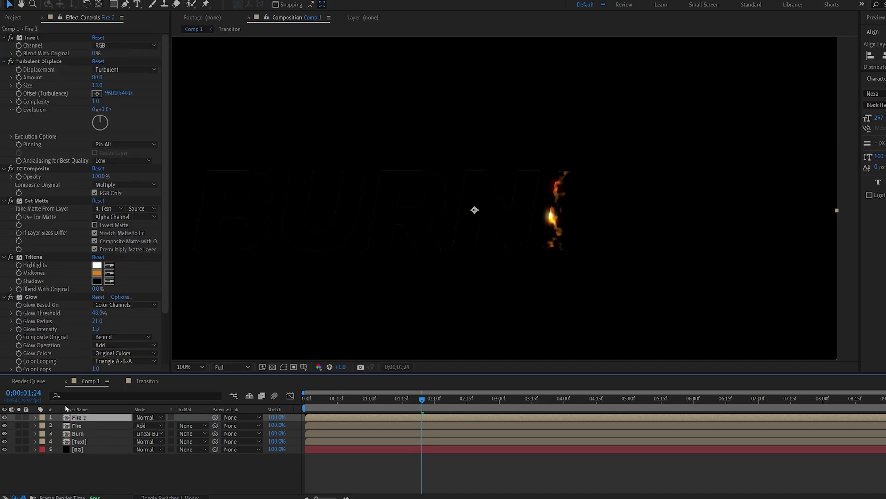
- Rename the duplicated layer to Embers and remove all of its effects
key(Return)
text(Emb)
key(Return)
click(32, 39)
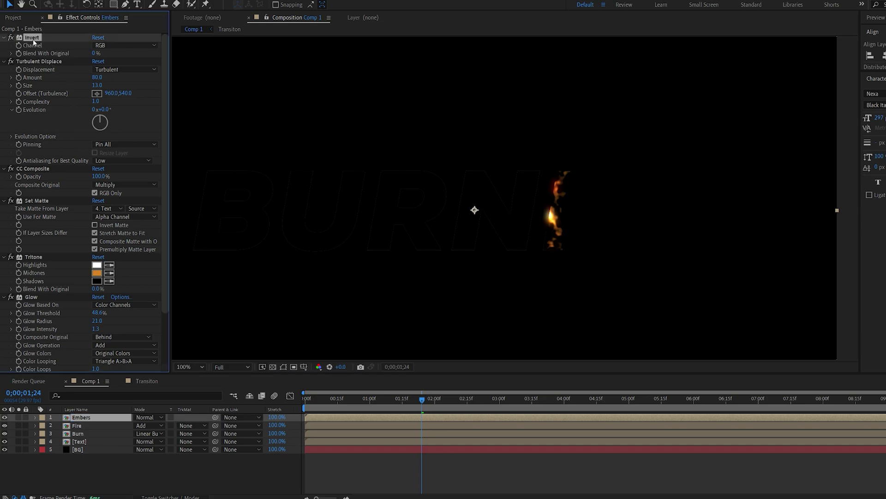
key(ctrl+a)
key(Delete)
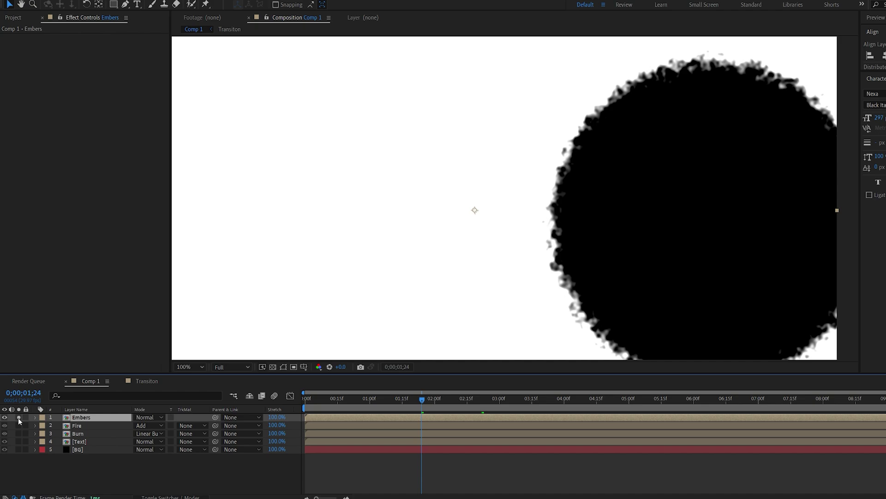
- Apply CC Ball Action to Embers with Ball Size 15 and Scatter 20
key(ctrl+space)
text(cc)
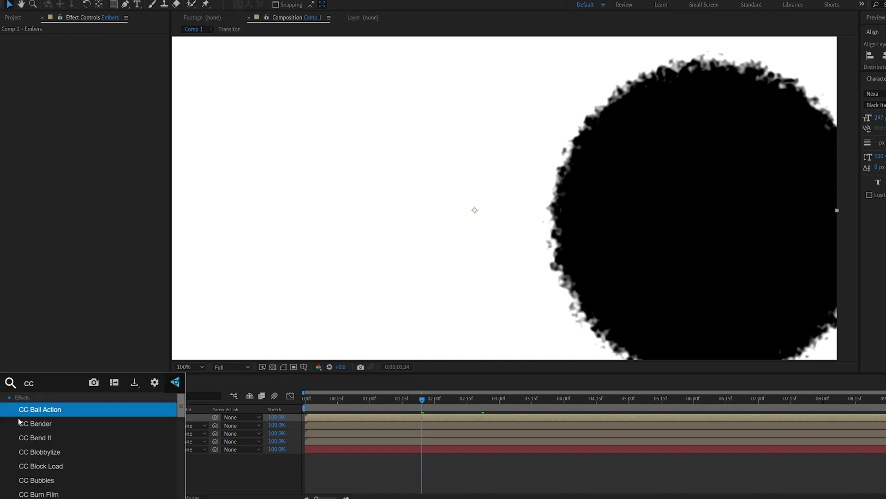
key(Return)
click(99, 131)
text(15)
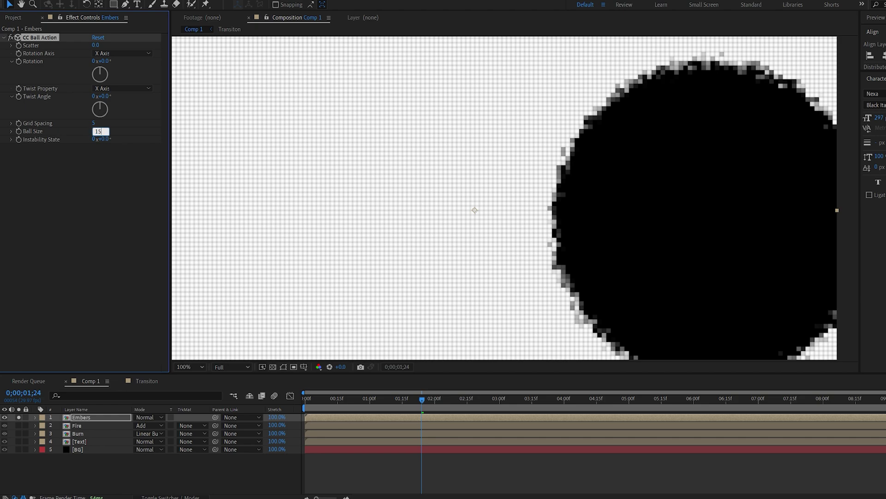
key(Return)
drag(320, 401, 304, 401)
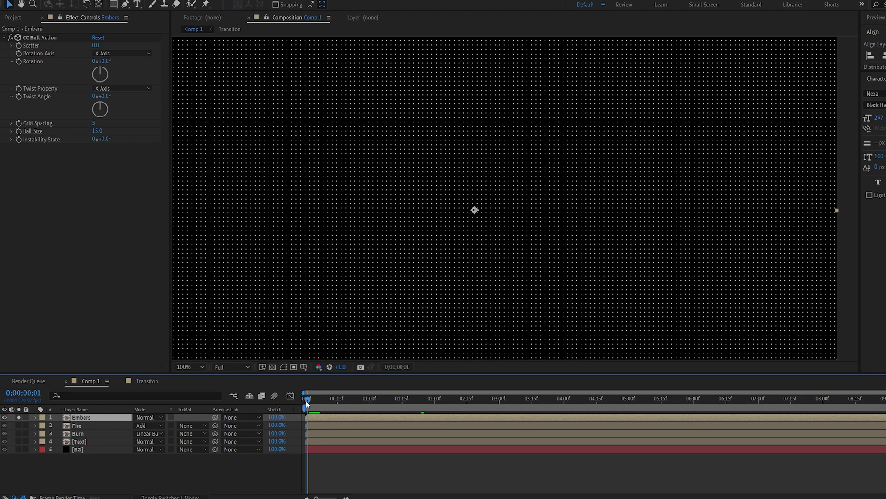
click(95, 46)
text(20)
key(Return)
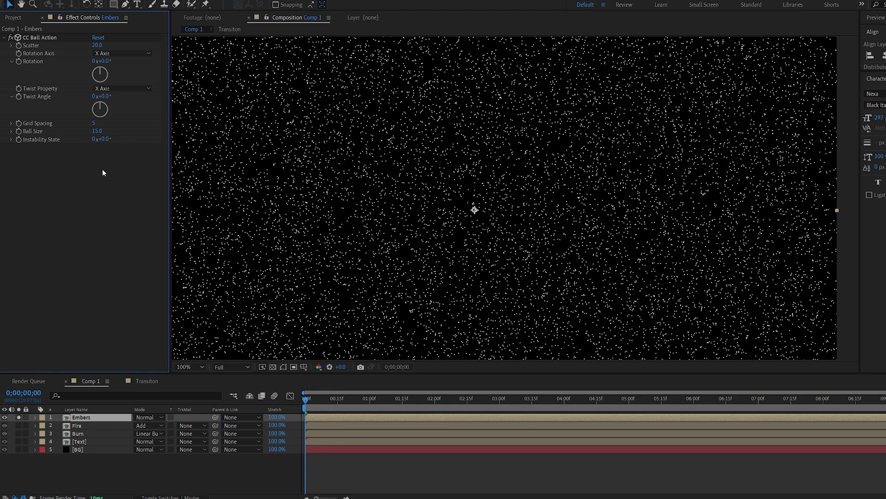
- Keyframe Instability State so it reaches 2x at the five-second mark
click(18, 139)
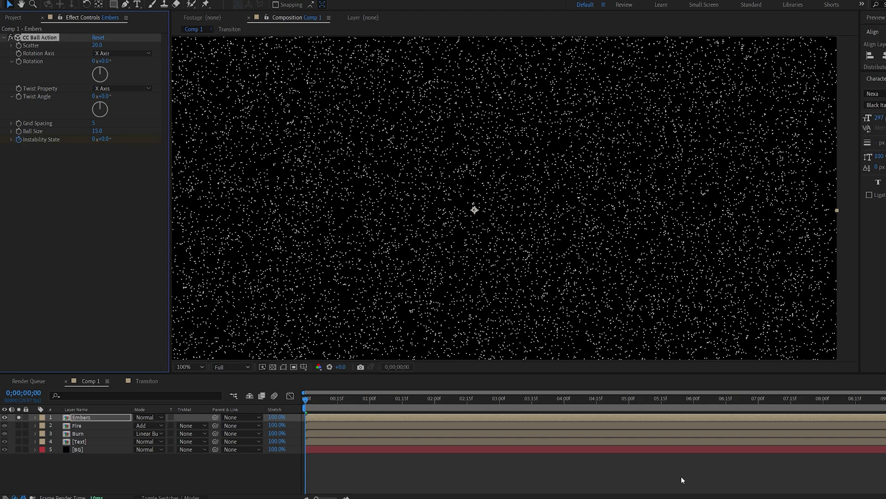
click(627, 400)
click(94, 139)
text(2)
key(Return)
drag(629, 400, 285, 397)
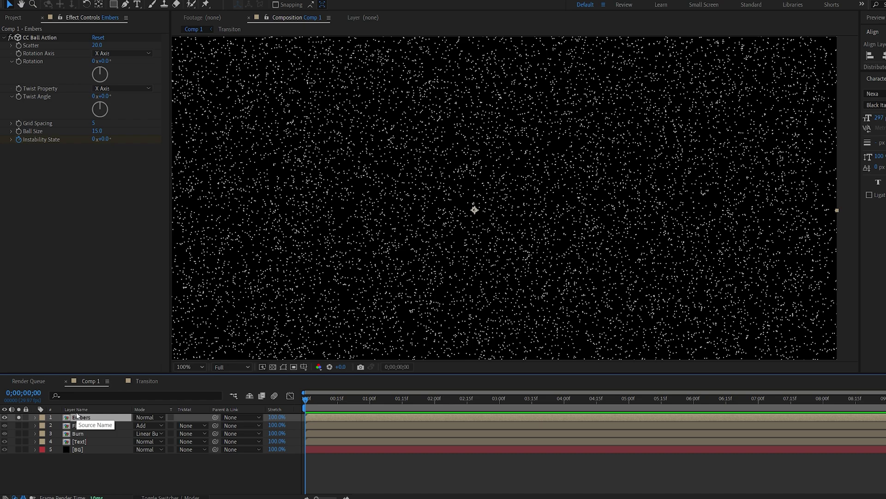
key(ctrl+space)
- Add Set Matte to Embers, taking its matte from the Text layer
text(se)
key(Down)
key(Down)
key(Return)
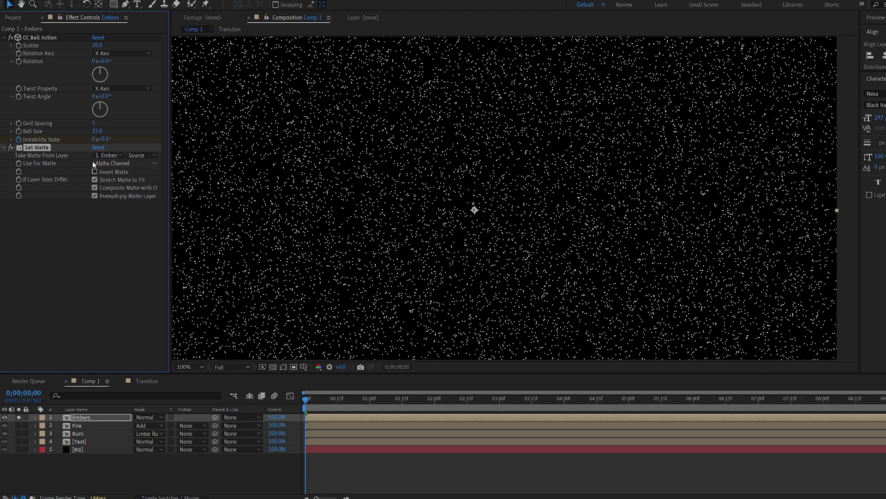
click(107, 157)
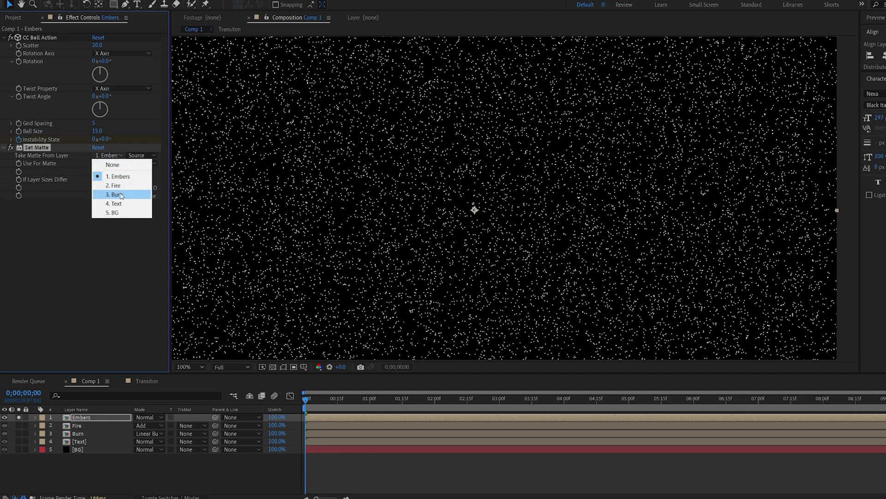
click(121, 201)
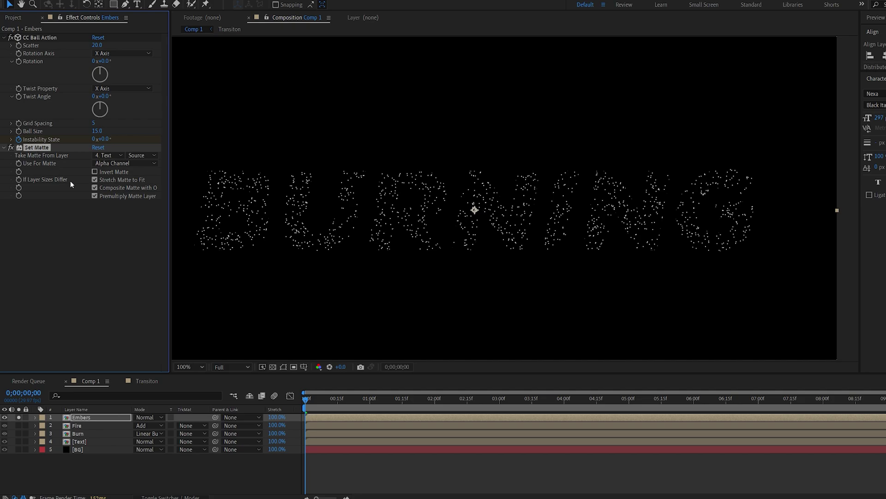
- Duplicate the Set Matte and set the copy to Burn's inverted luminance
key(ctrl+d)
click(102, 211)
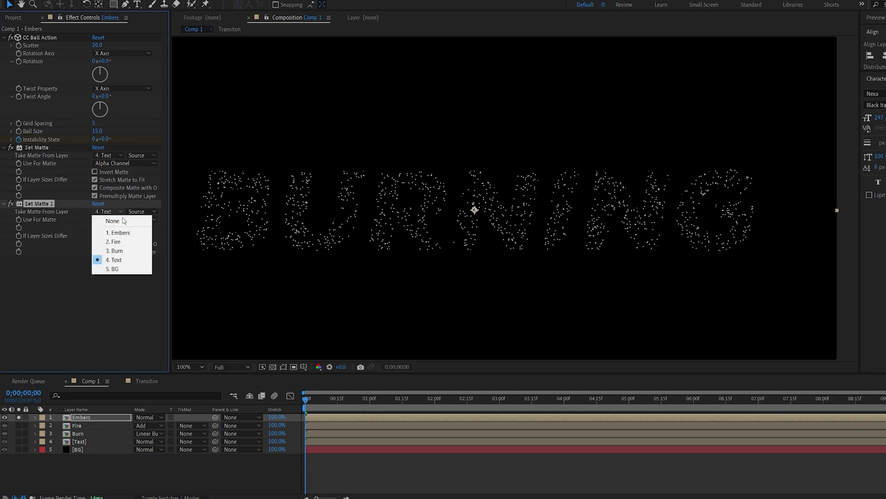
click(129, 252)
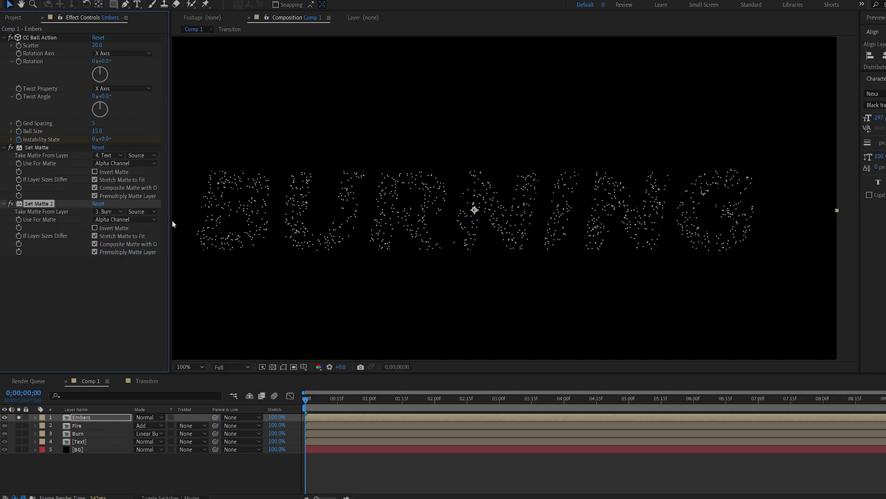
click(113, 221)
click(128, 266)
click(95, 228)
drag(316, 400, 410, 417)
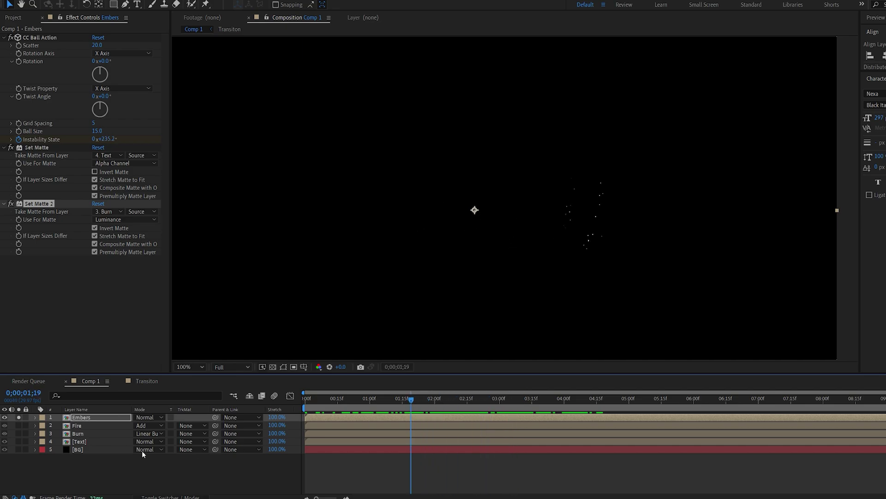
- Unsolo Embers, move it below Burn, and start it a few frames later
click(21, 416)
drag(80, 417, 87, 437)
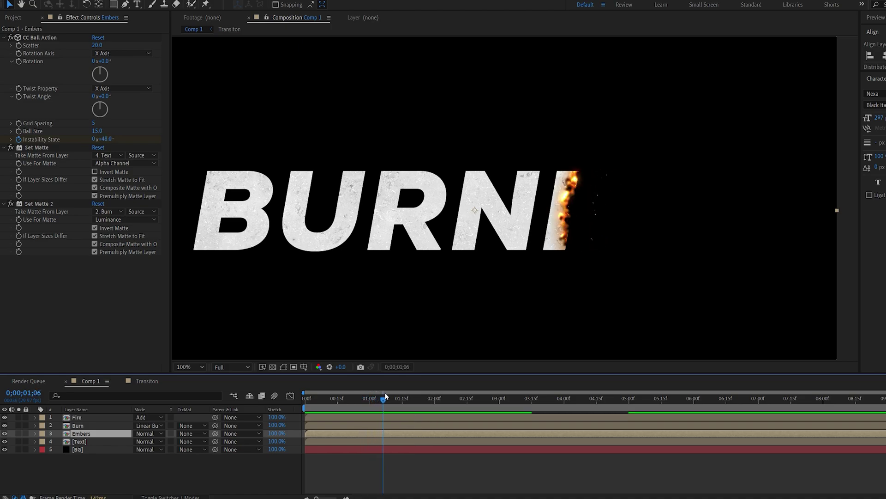
click(404, 398)
drag(408, 397, 447, 398)
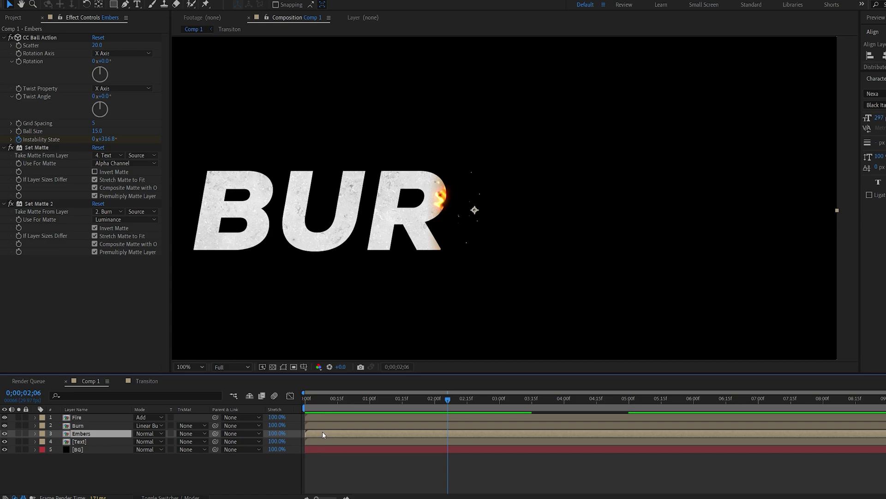
drag(323, 431, 328, 431)
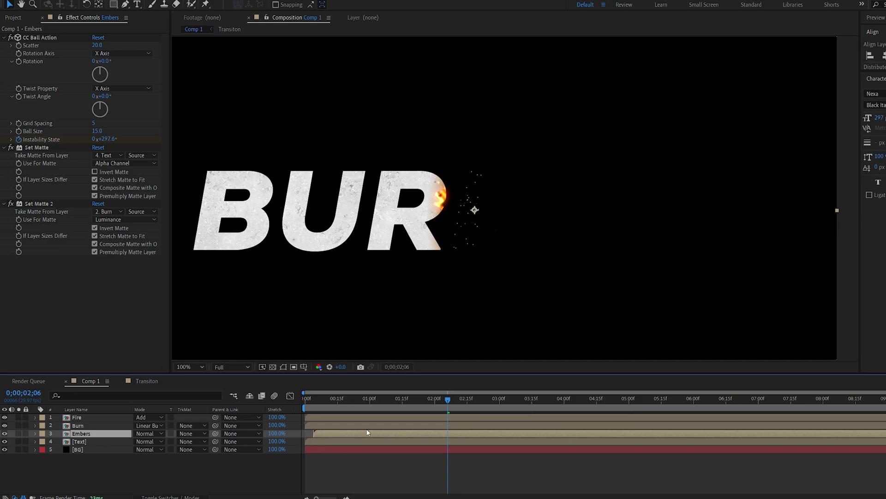
mouse_move(448, 399)
mouse_down()
mouse_move(492, 401)
mouse_move(405, 400)
mouse_up()
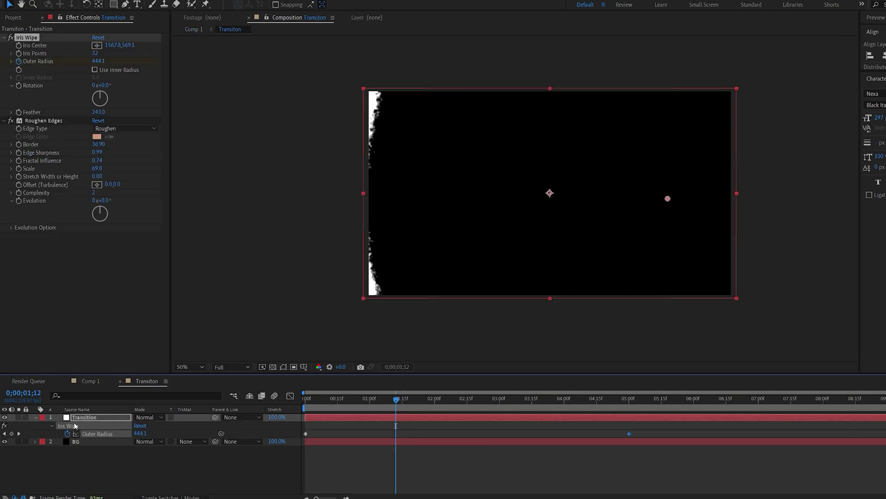
- In the Transiton precomp, duplicate Iris Wipe: second circle top-left, original circle moved lower
double_click(77, 425)
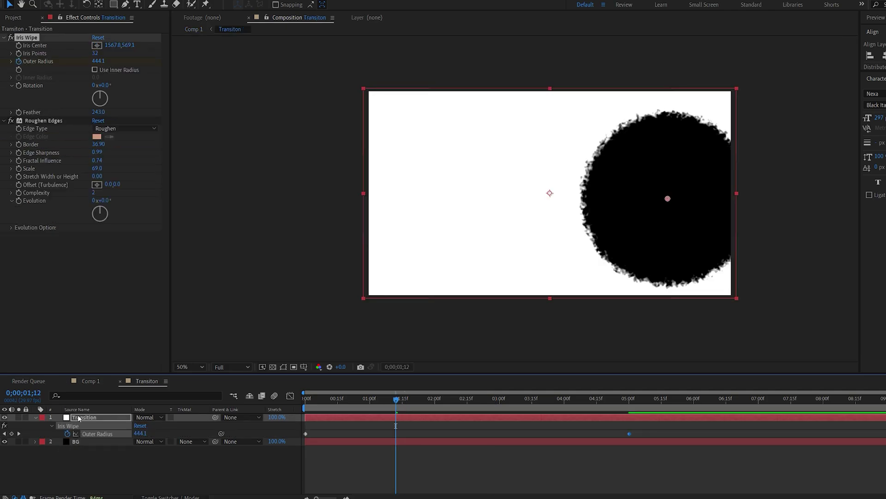
click(26, 43)
key(ctrl+d)
drag(667, 199, 368, 133)
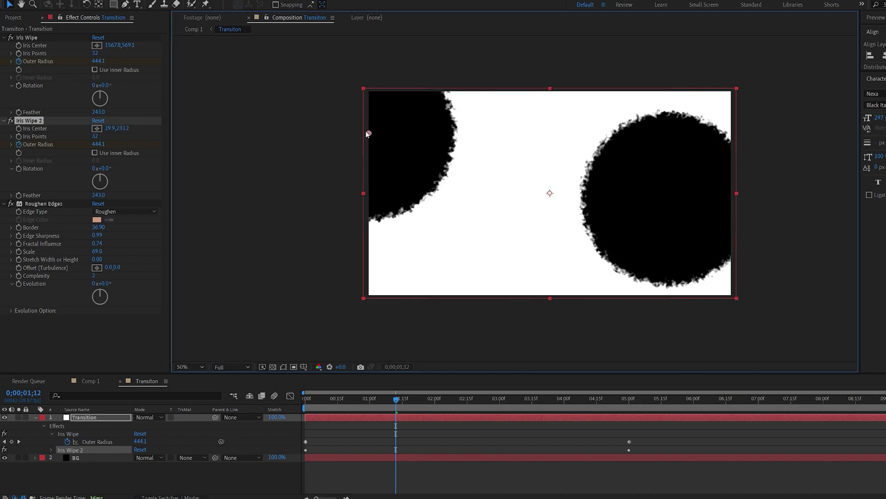
click(27, 37)
drag(668, 199, 676, 245)
- Return to Comp 1, check the text burning from both sides, and select BG
click(97, 381)
drag(396, 399, 437, 401)
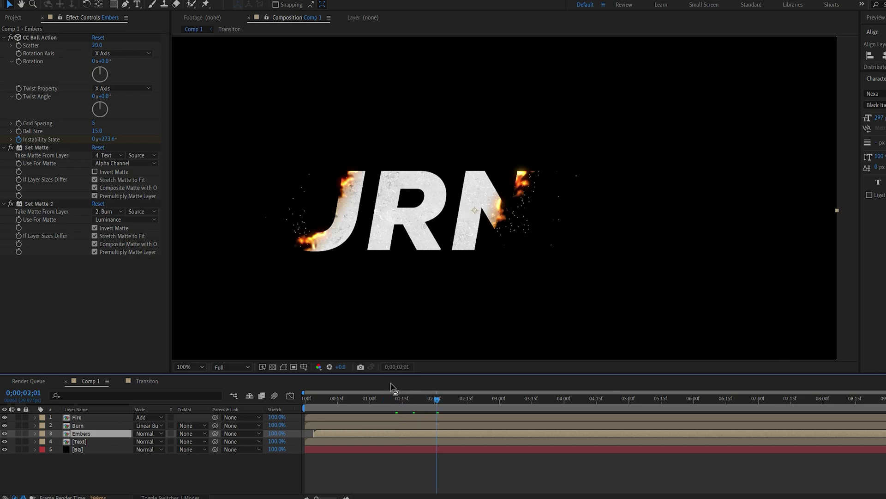
key(shift+Page_Up)
key(shift+Page_Up)
key(shift+Page_Up)
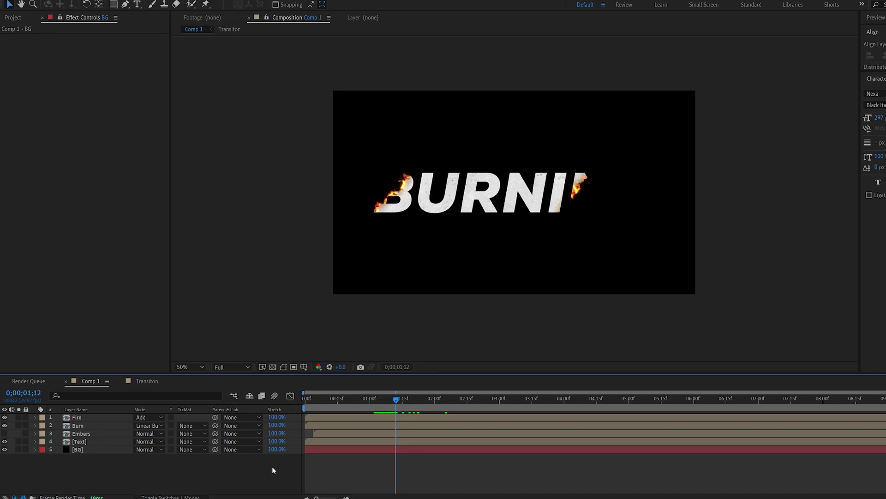
click(46, 449)
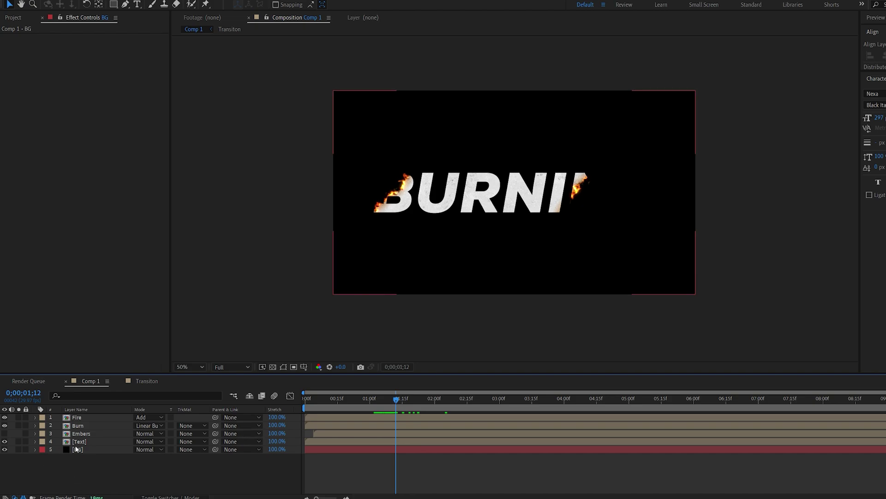
- Apply Gradient Ramp to BG for a black-to-white gradient, then select and solo Burn
key(ctrl+space)
text(grad)
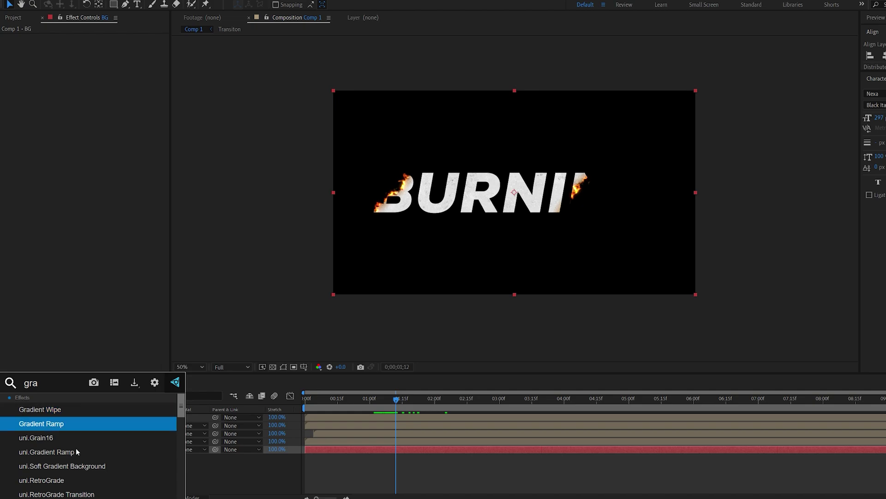
key(Return)
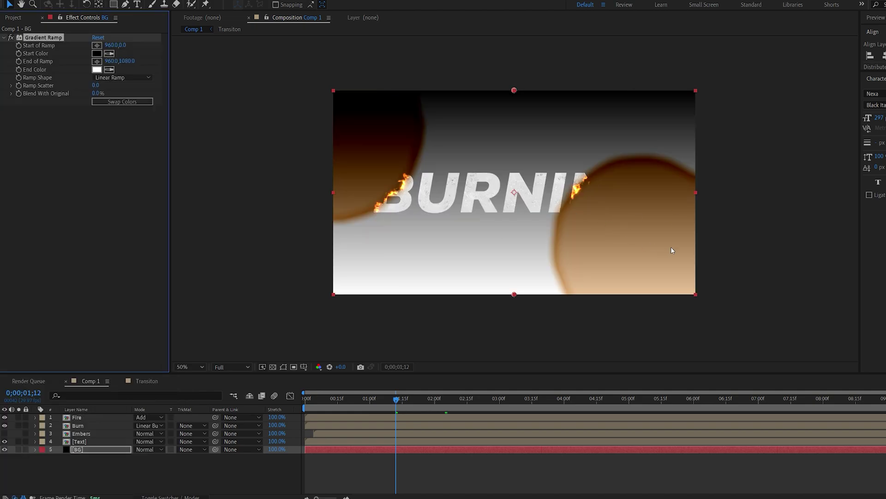
key(/)
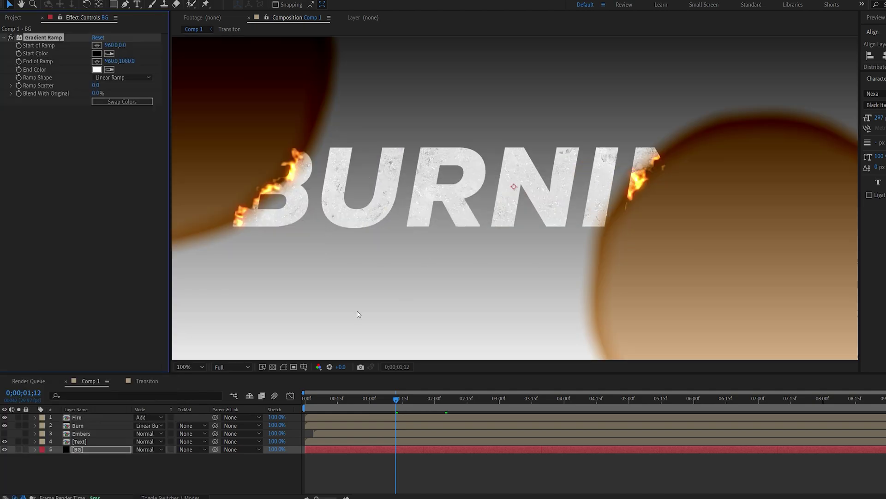
click(79, 426)
click(18, 425)
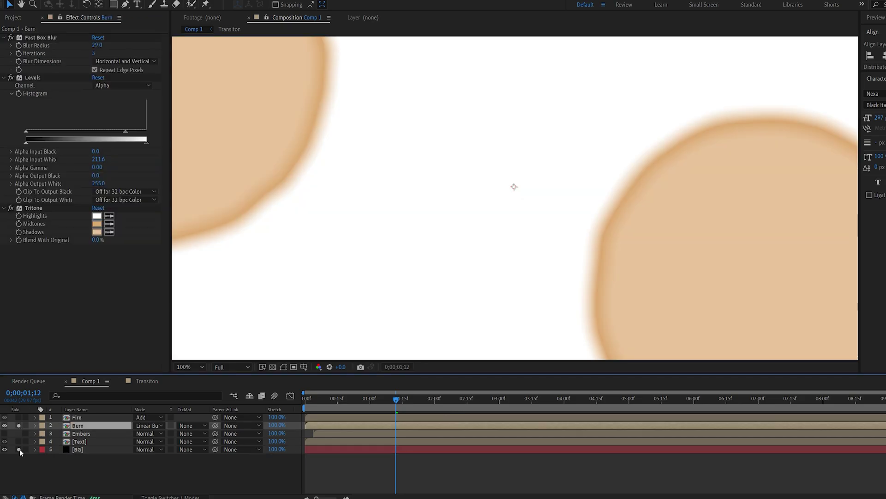
- Show the BG gradient alongside Burn and set Levels Alpha Gamma to 2.00
click(18, 449)
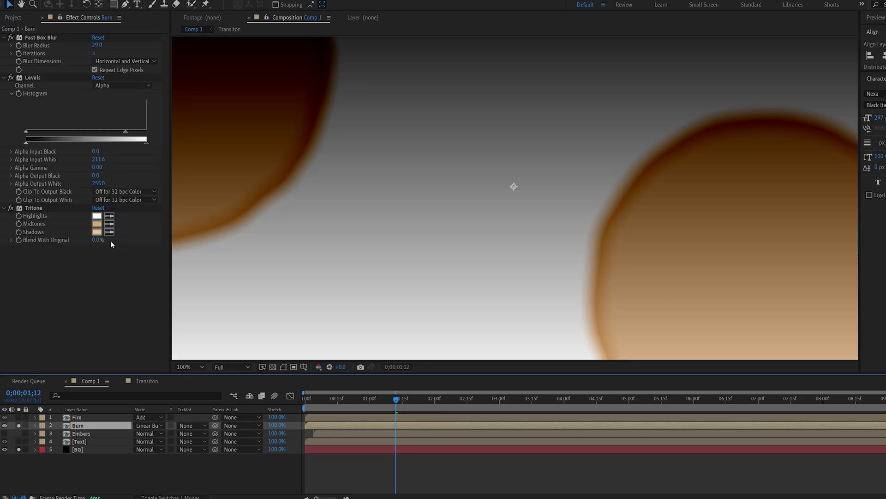
click(106, 86)
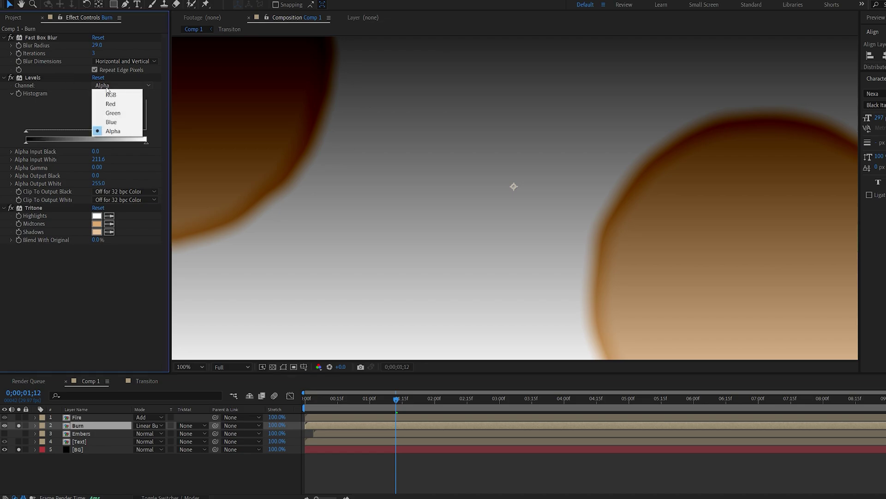
click(96, 167)
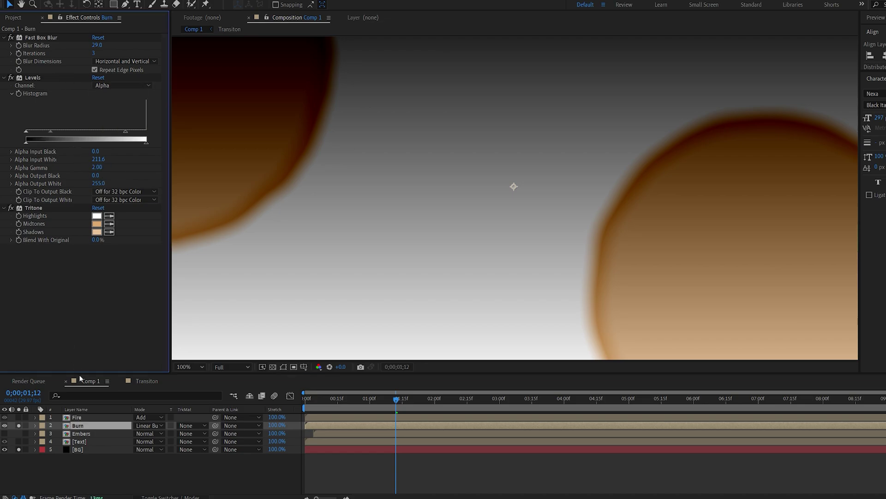
- Add Set Matte to Burn from 4. Text using Effects & Masks, then preview
key(ctrl+space)
text(set)
click(55, 409)
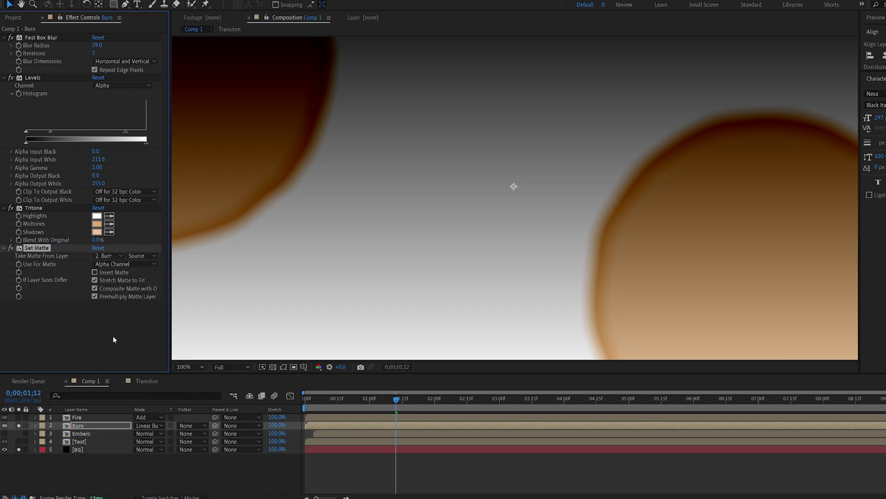
click(109, 256)
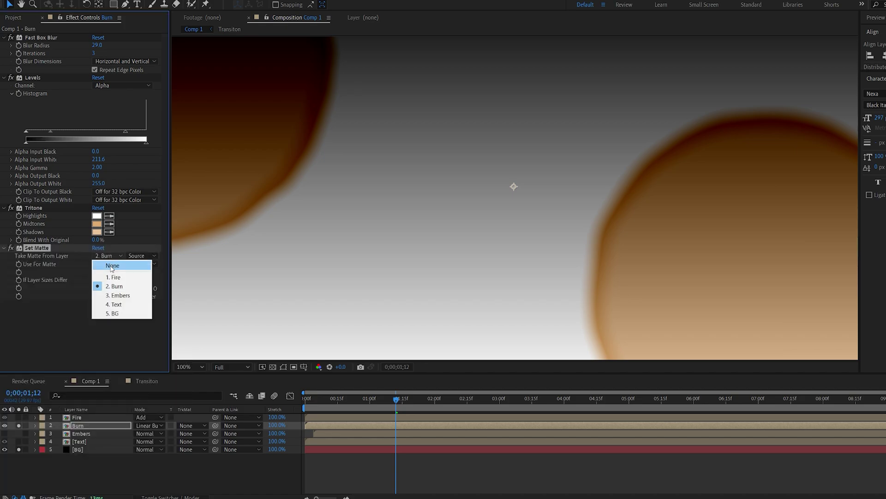
click(117, 306)
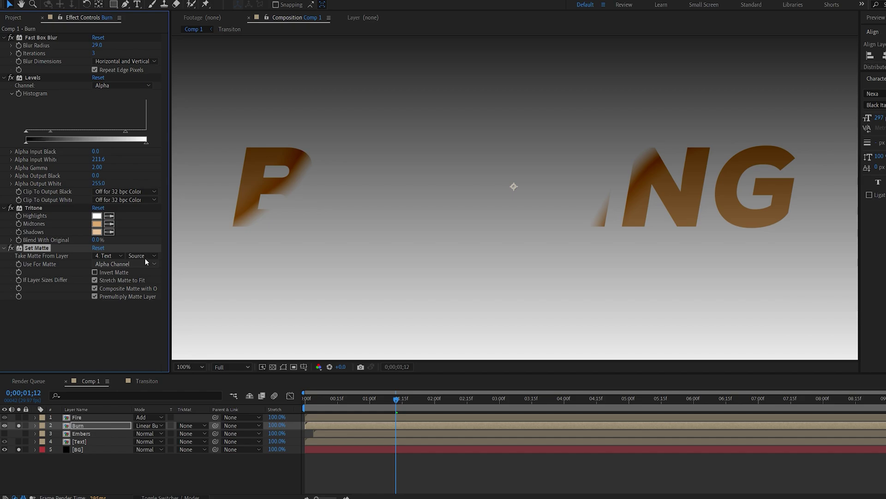
click(144, 256)
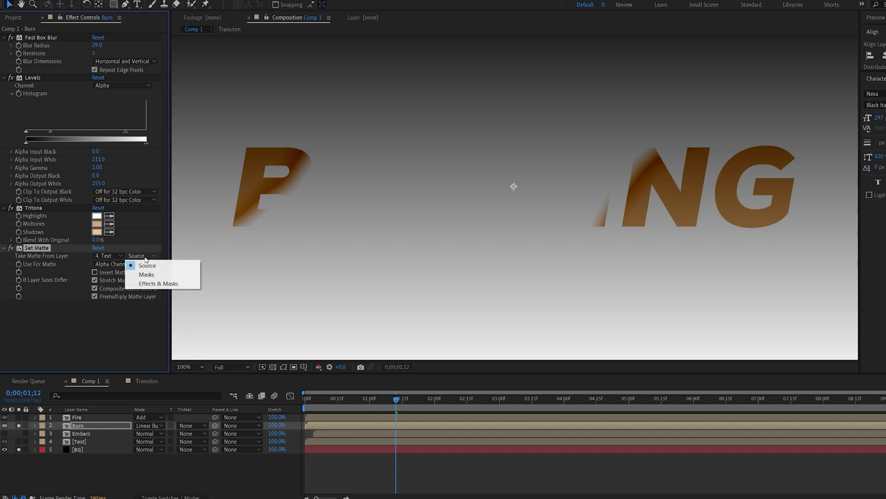
click(154, 283)
key(space)
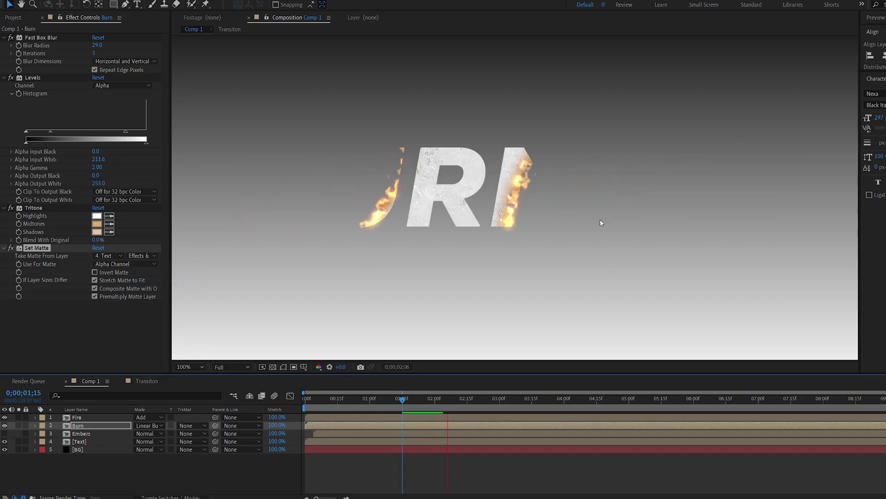